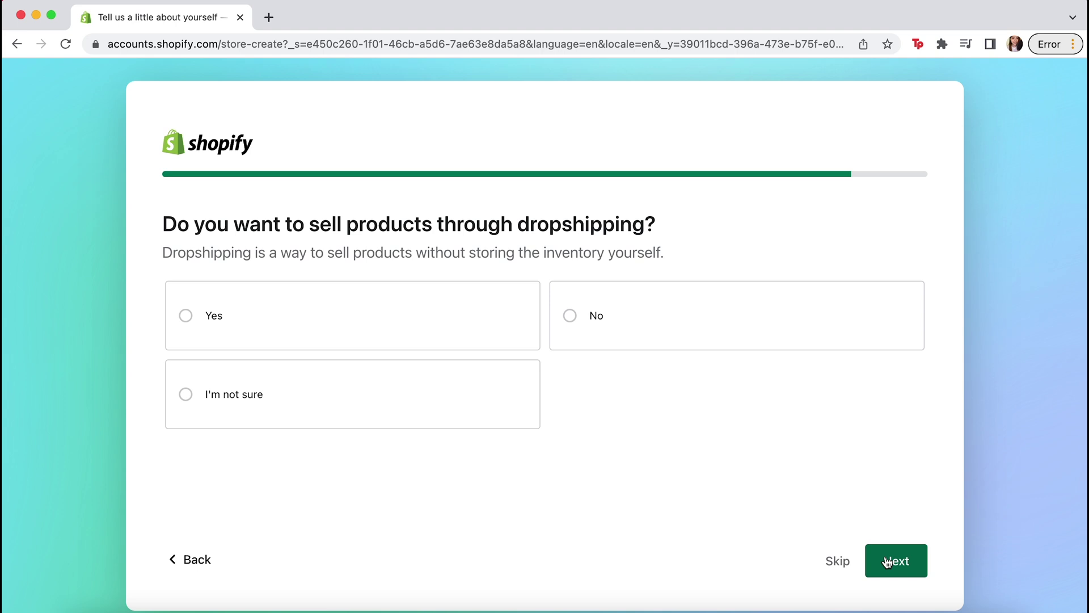
Answer No to selling through dropshipping, name the store "Tias Demo Store" and continue through the store setup
left_click(570, 316)
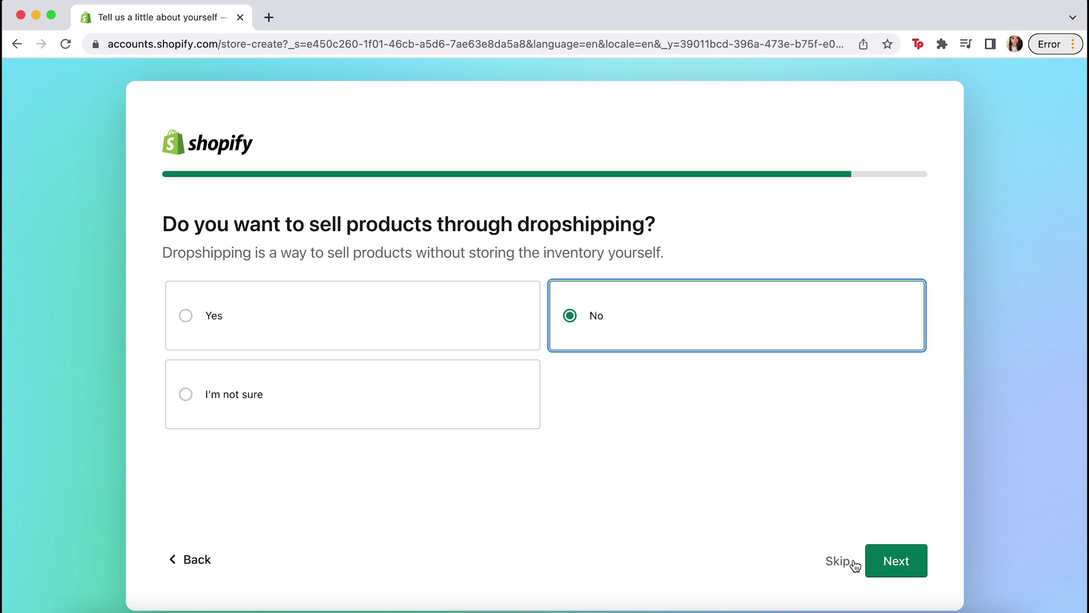
left_click(897, 561)
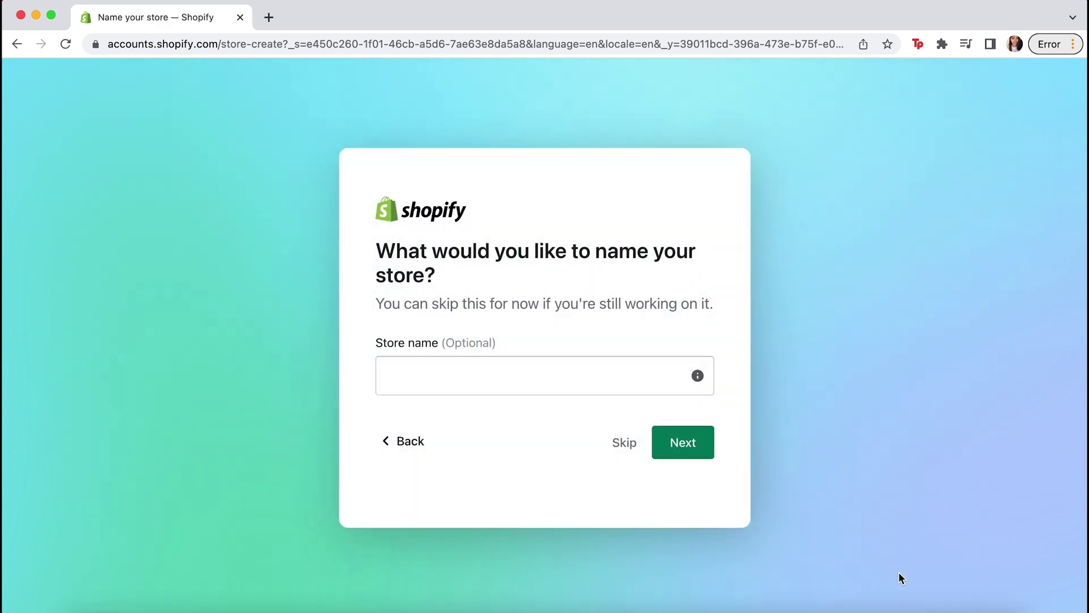
type("Tias Demo Store")
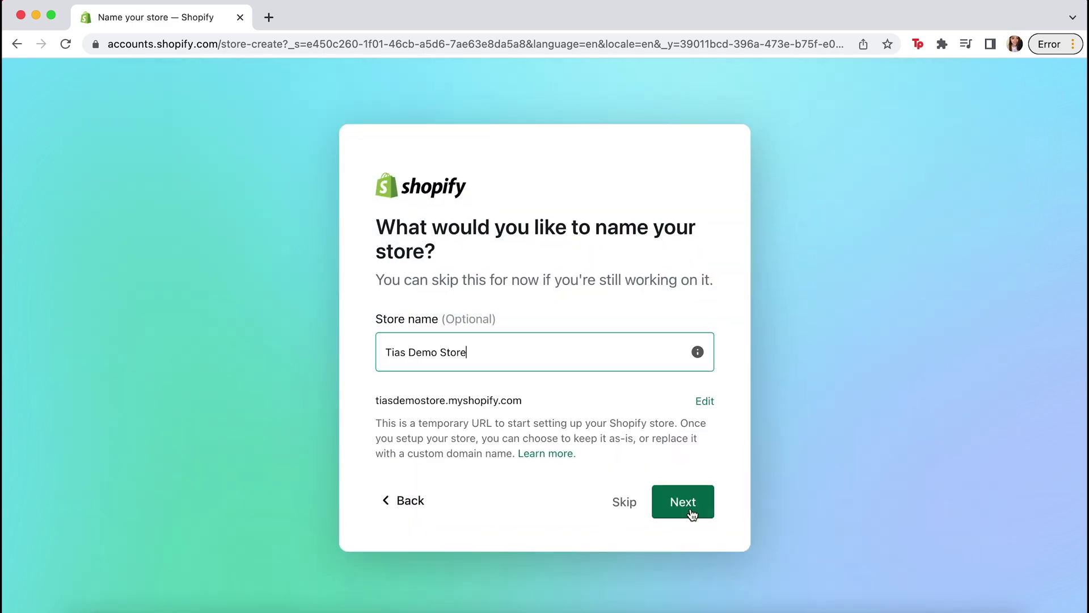
left_click(689, 508)
left_click(688, 458)
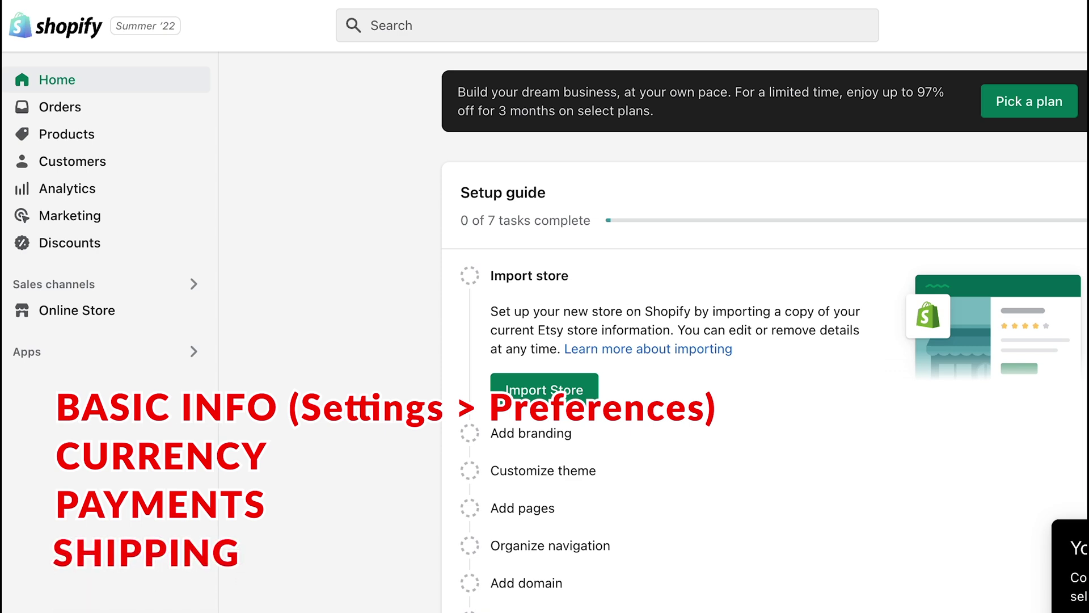
Open the store settings and review the payment options, including Shopify Payments and the supported payment methods
left_click(63, 605)
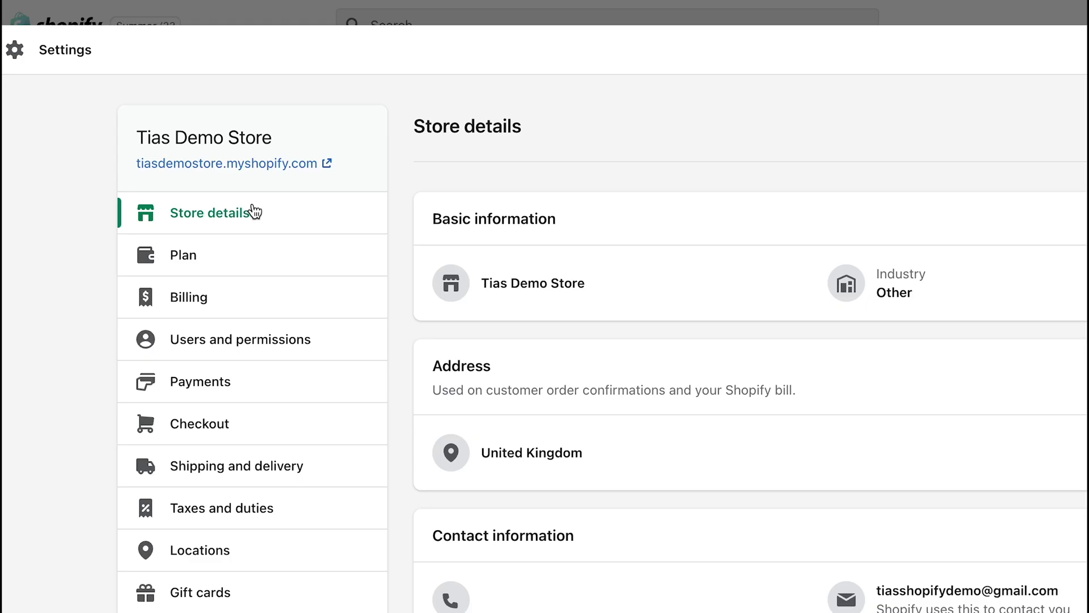
left_click(236, 391)
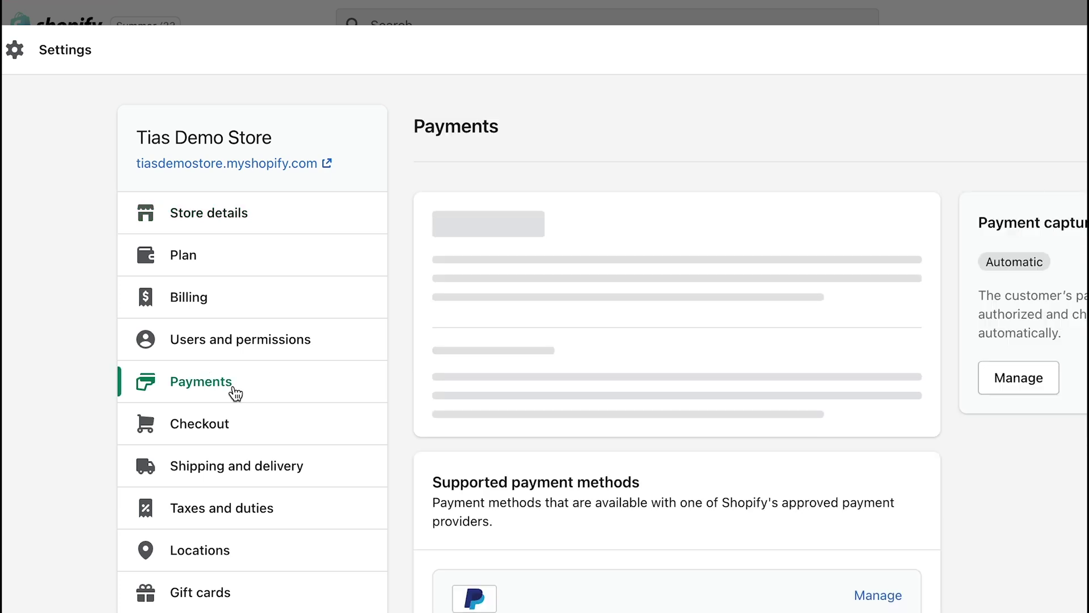
scroll(525, 312, "down", 4)
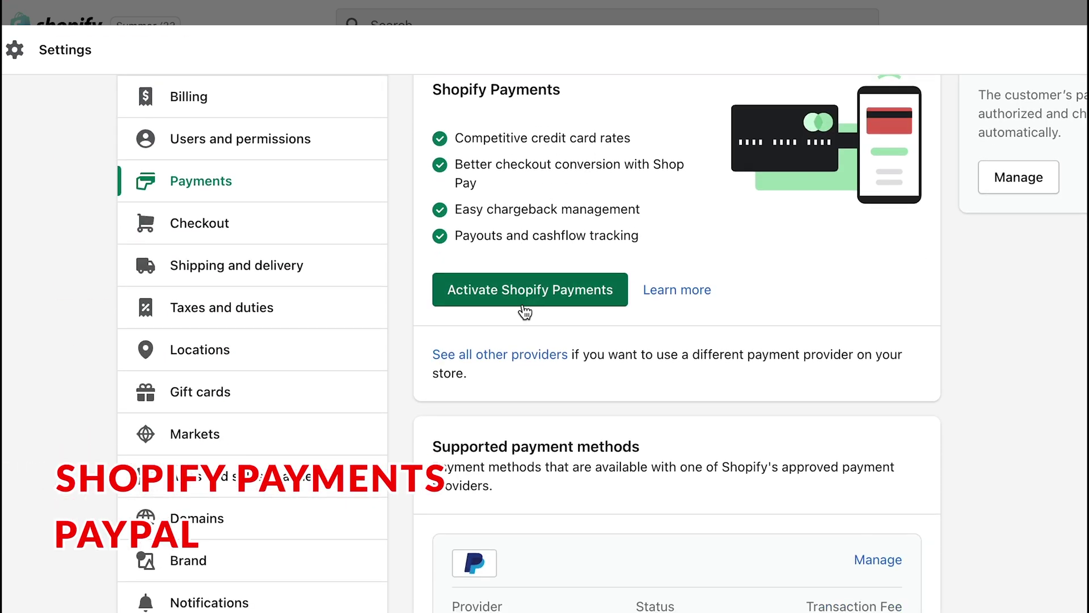
Create a custom shipping rates profile named "Worldwide Shipping (FREE)" in the shipping and delivery settings
left_click(334, 221)
left_click(182, 437)
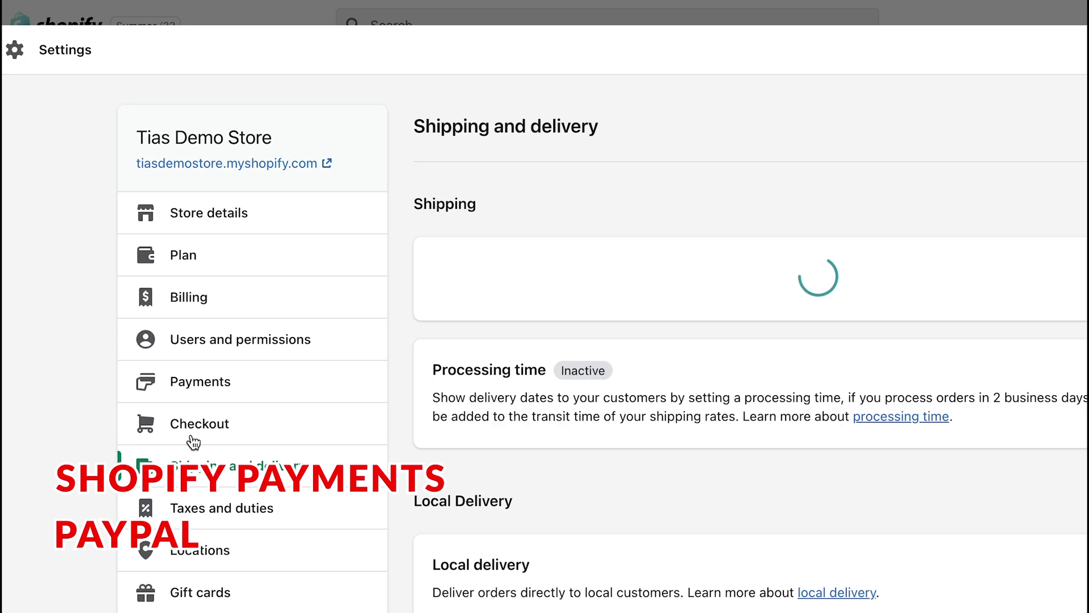
scroll(760, 358, "down", 10)
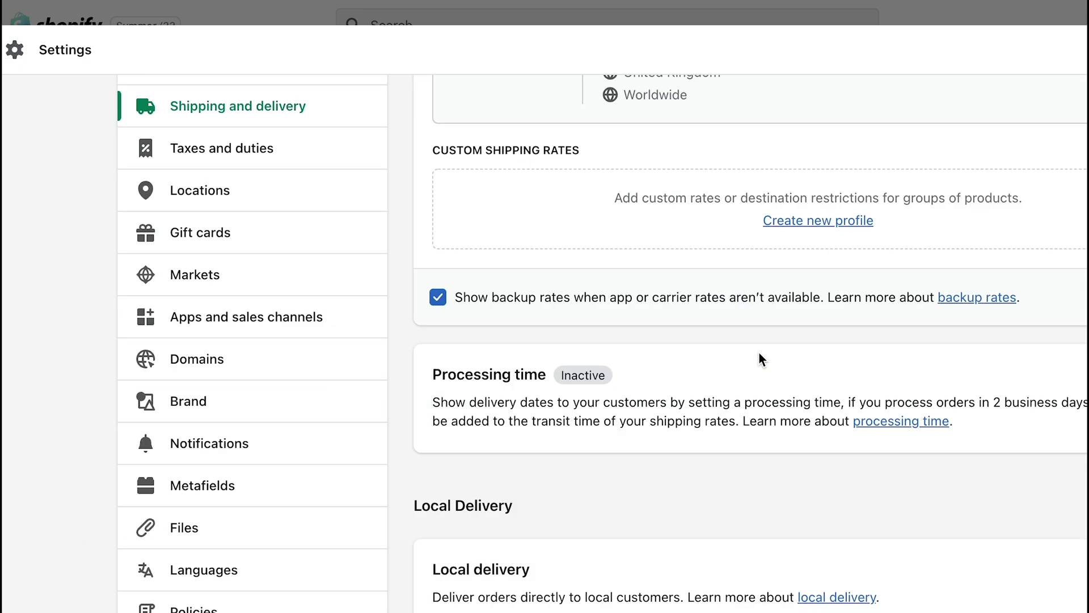
scroll(761, 358, "up", 10)
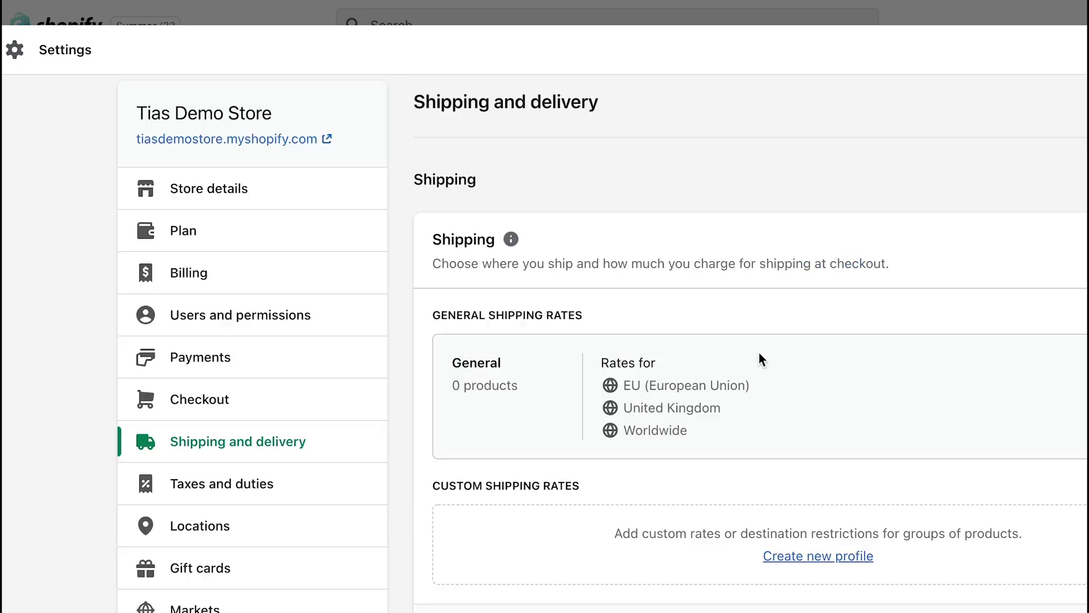
left_click(849, 567)
left_click(570, 276)
type("Worldwide Shipping (FREE)")
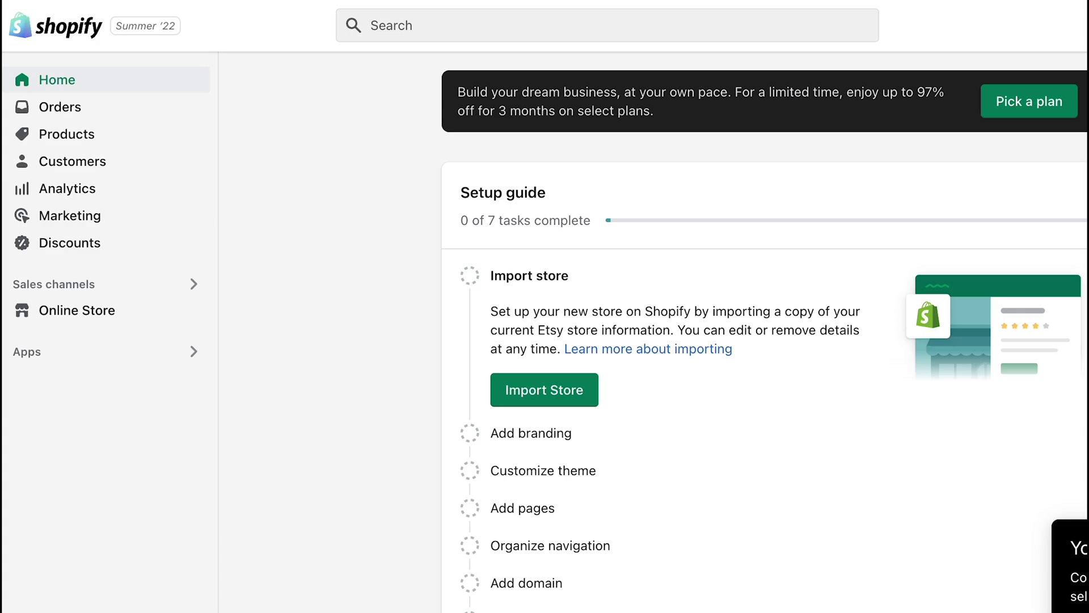
Open the store importer from the setup guide, then switch to Etsy Shop Manager and download the Currently for Sale Listings CSV
left_click(545, 389)
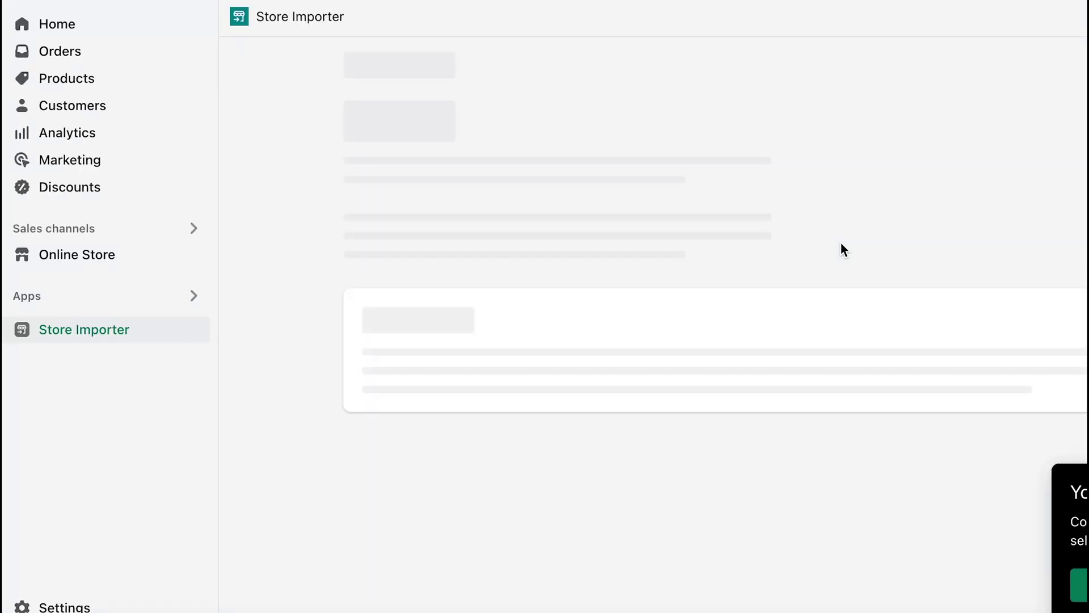
scroll(840, 248, "down", 5)
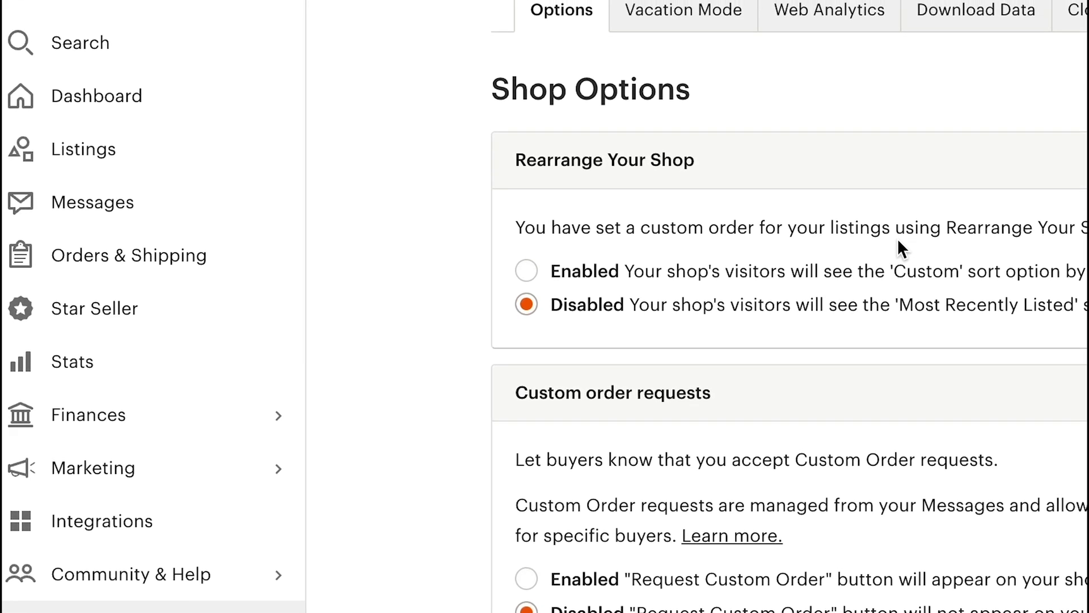
left_click(994, 40)
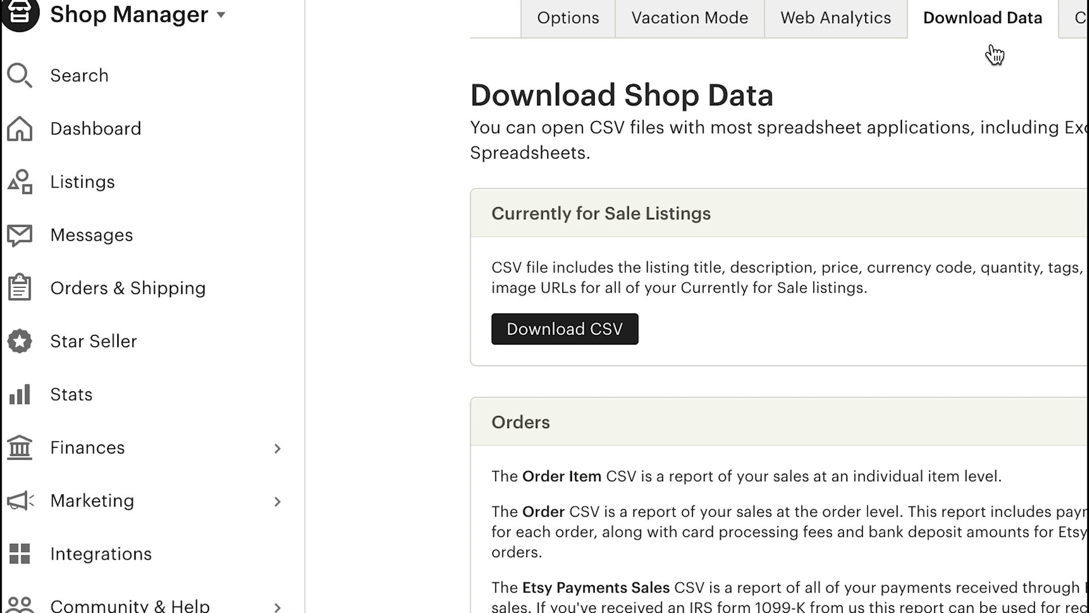
left_click(605, 338)
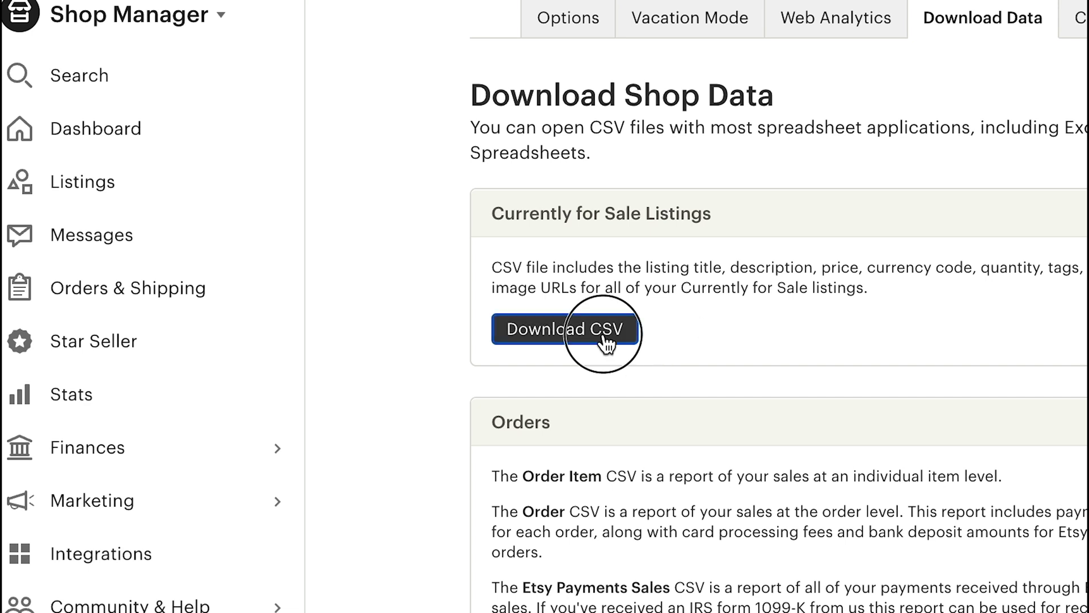
Download the Order Items CSV for January 2021 from Etsy's order data
scroll(670, 429, "down", 5)
left_click(638, 392)
left_click(630, 417)
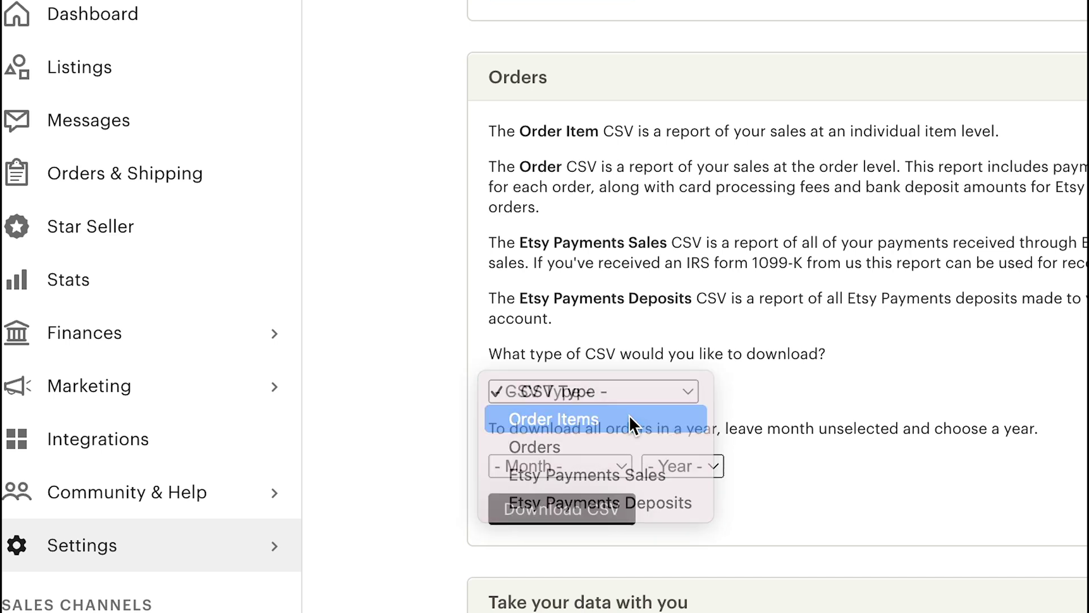
left_click(686, 464)
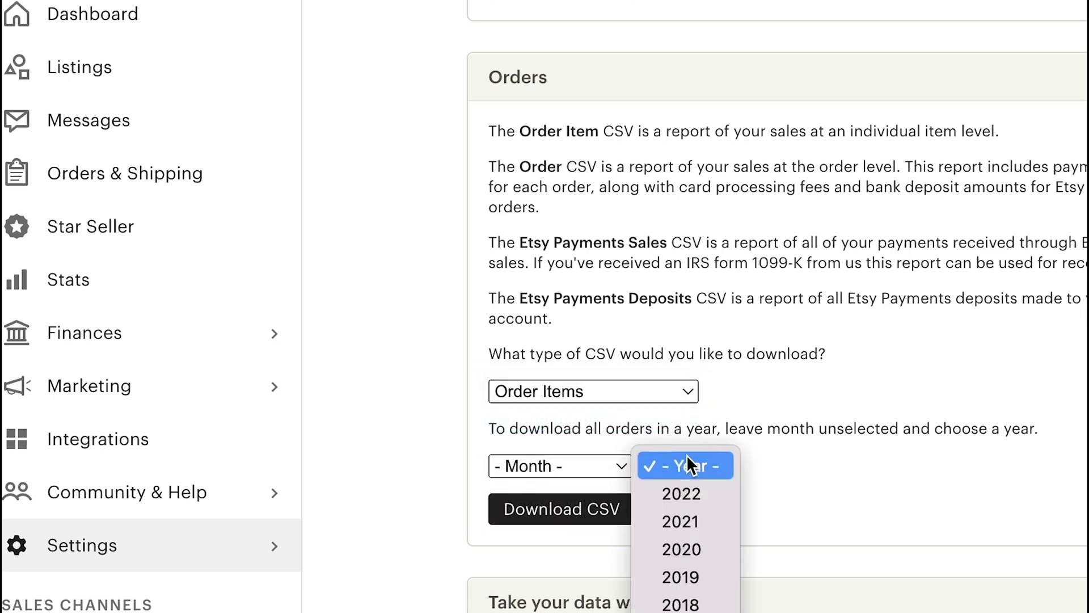
left_click(709, 522)
left_click(618, 465)
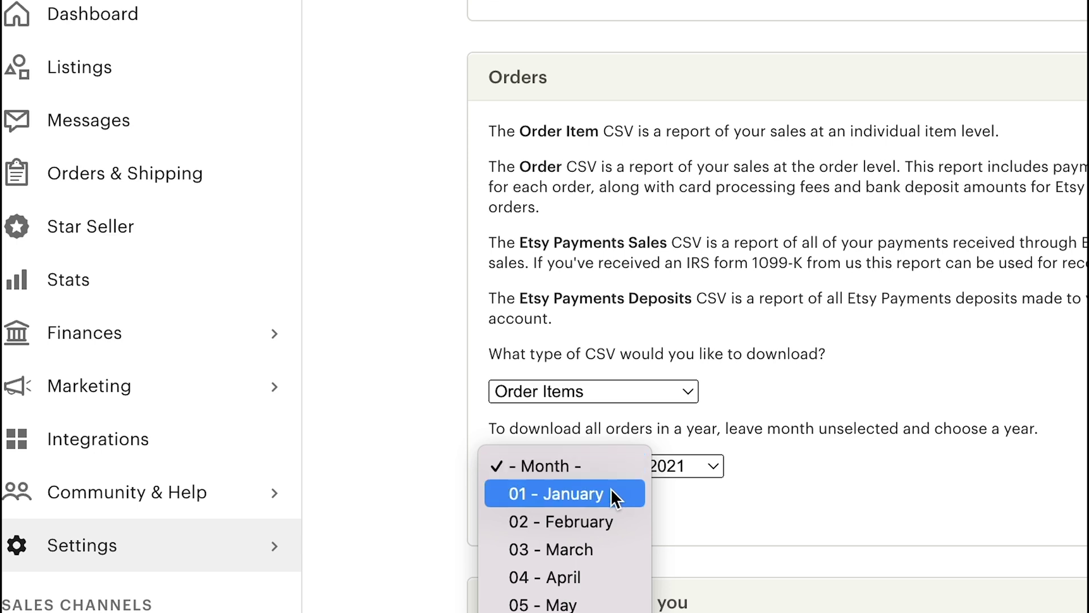
left_click(611, 492)
left_click(627, 396)
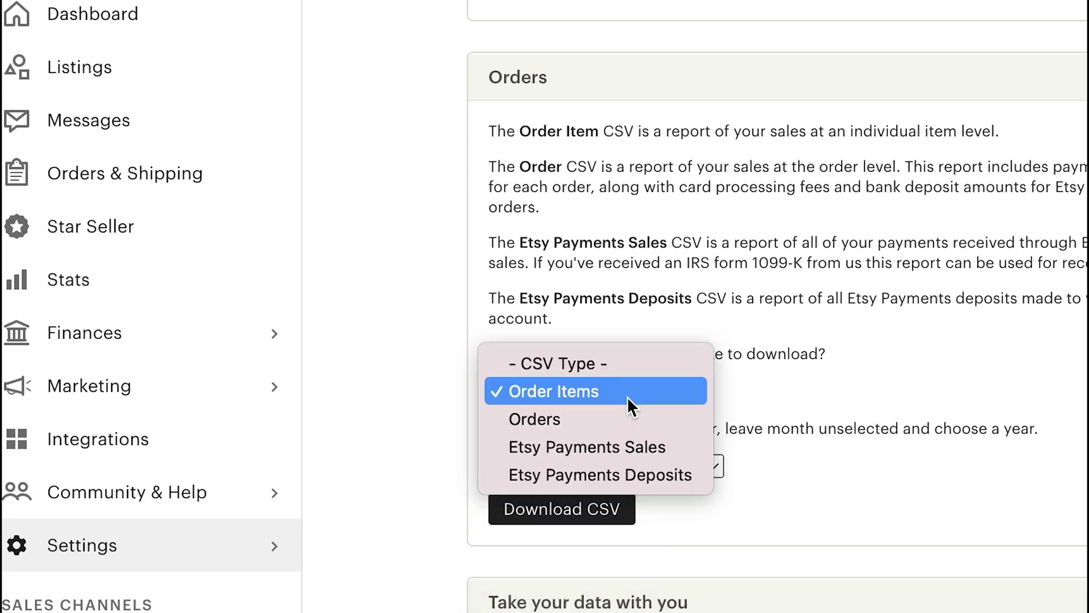
left_click(627, 391)
left_click(593, 509)
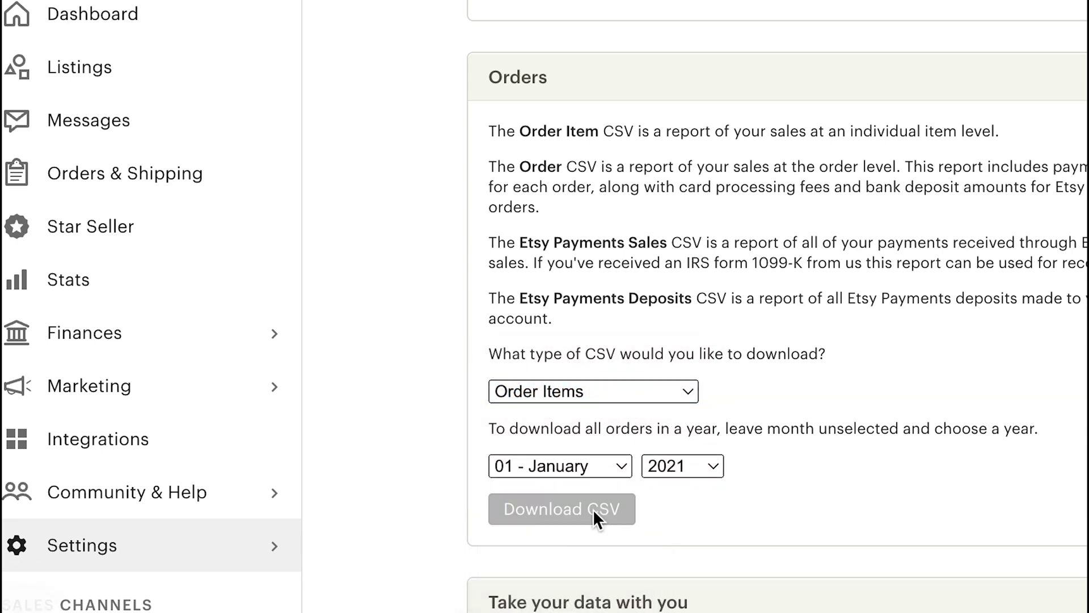
Download the Orders CSV for January 2021 from Etsy
left_click(636, 391)
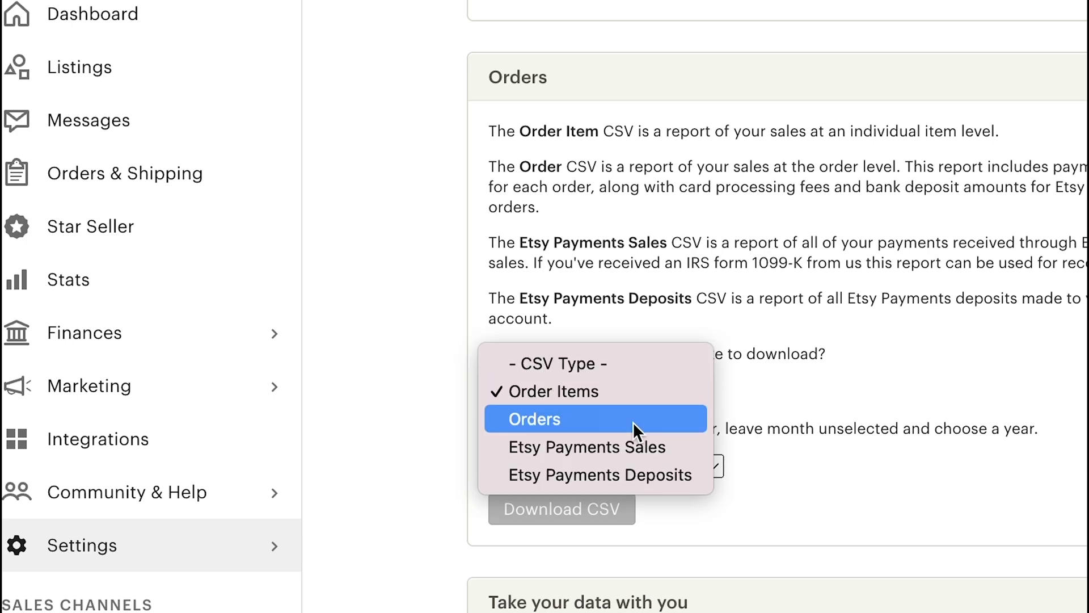
left_click(632, 421)
left_click(610, 508)
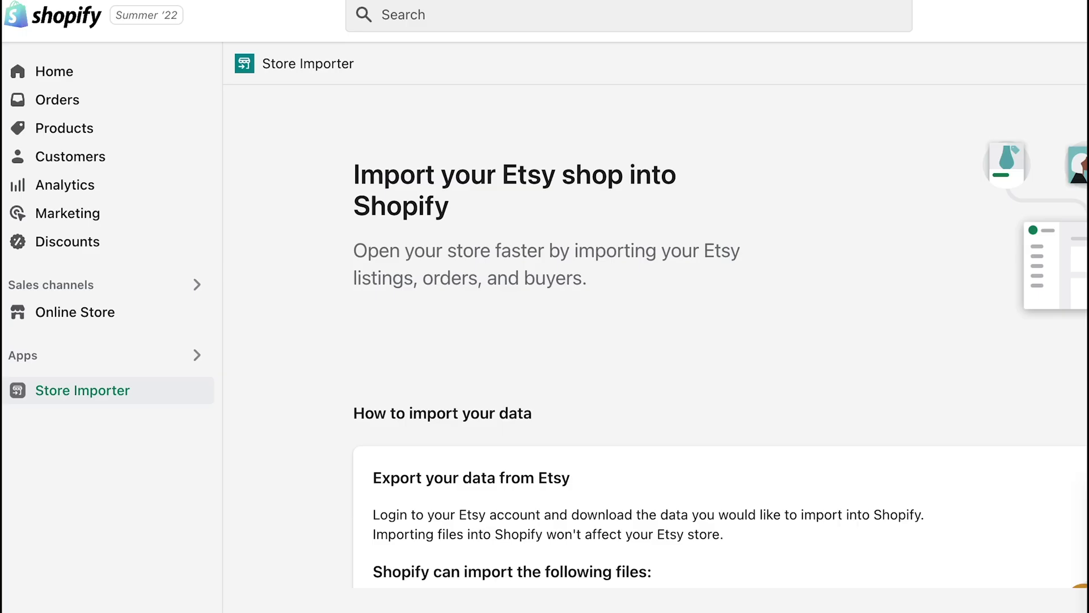
Switch to Shopify's Store Importer and upload EtsyListingsDownload.csv, EtsySoldOrders2021-1.csv and EtsySoldOrderItems2021-1.csv
scroll(737, 527, "down", 8)
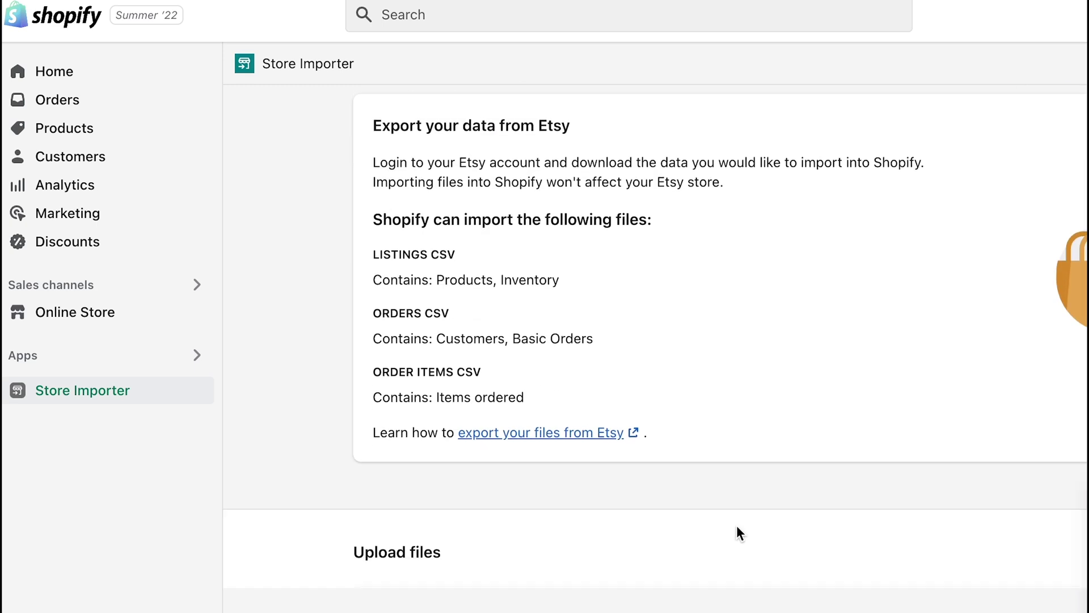
scroll(737, 525, "up", 1)
scroll(736, 525, "down", 10)
scroll(737, 525, "up", 5)
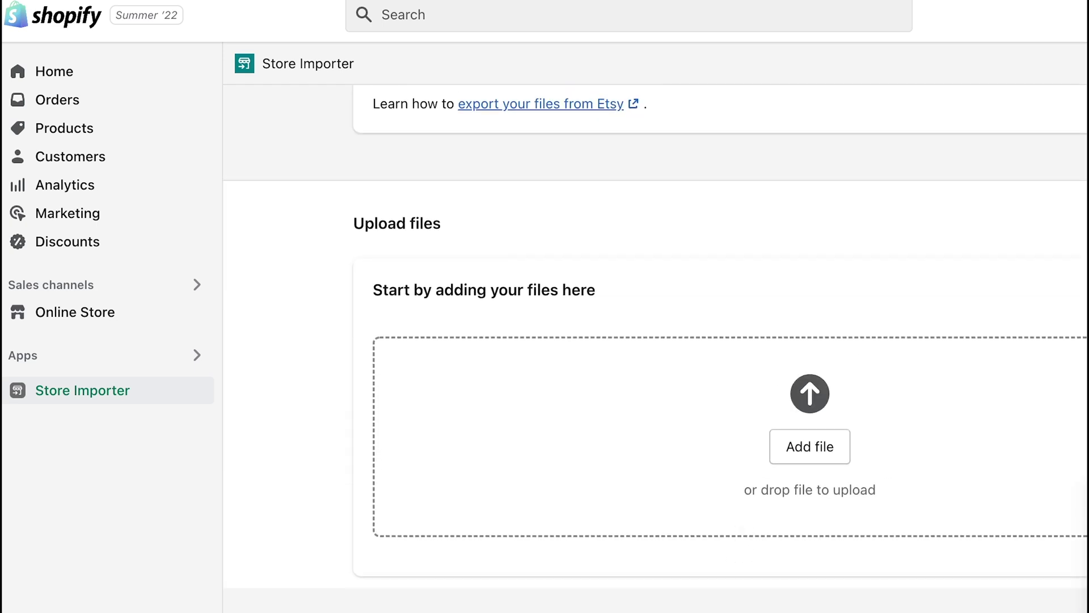
scroll(737, 526, "down", 2)
left_click_drag(729, 511, 767, 320)
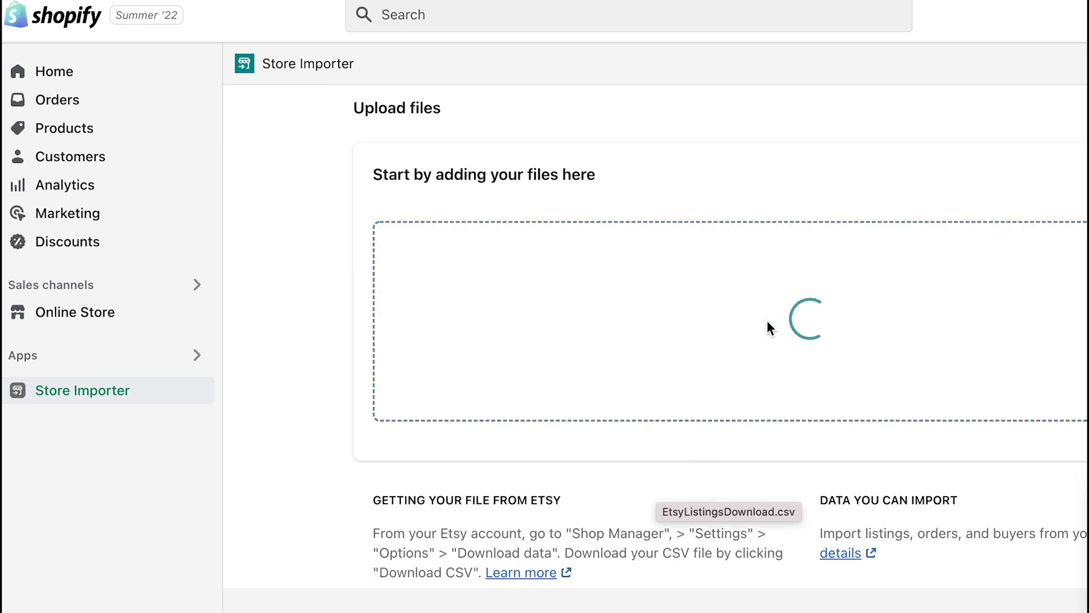
left_click_drag(767, 320, 517, 341)
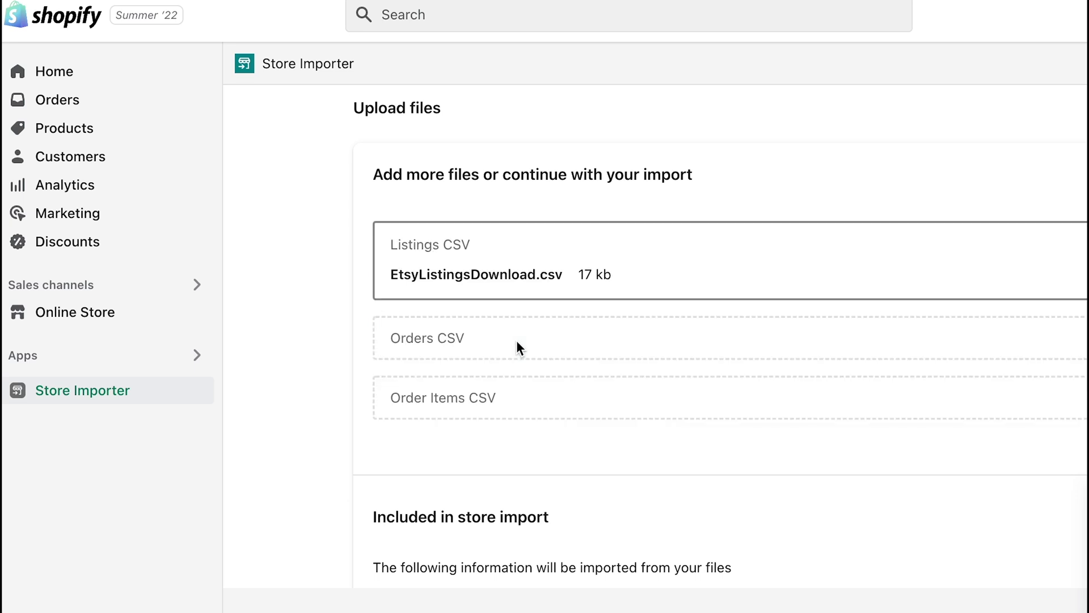
left_click_drag(397, 610, 549, 483)
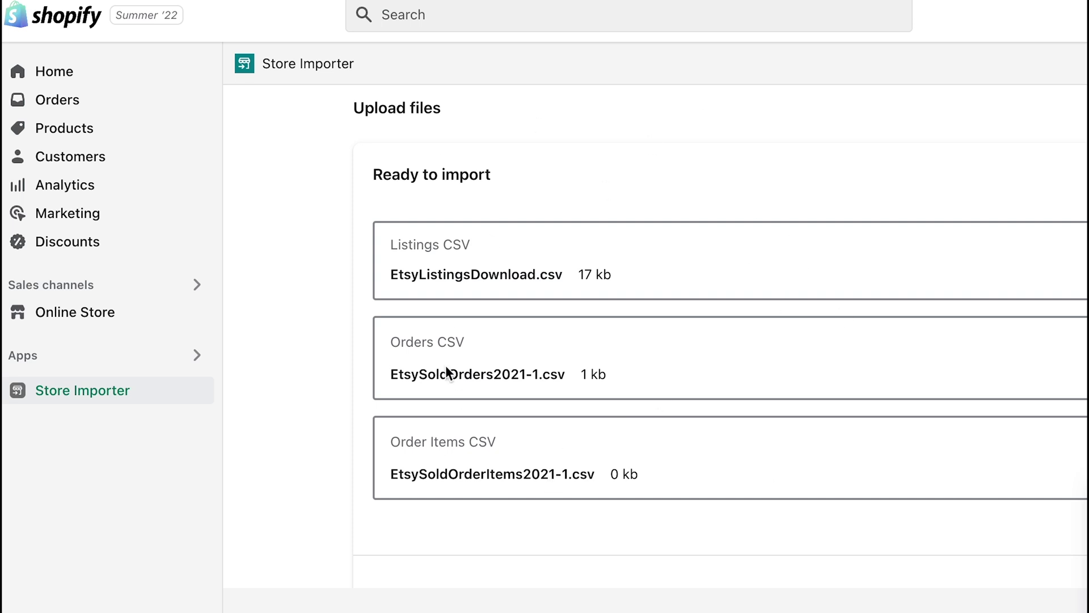
Review the data included from the uploaded Etsy files and continue to the selection of items to import
scroll(750, 289, "down", 1)
scroll(749, 286, "down", 8)
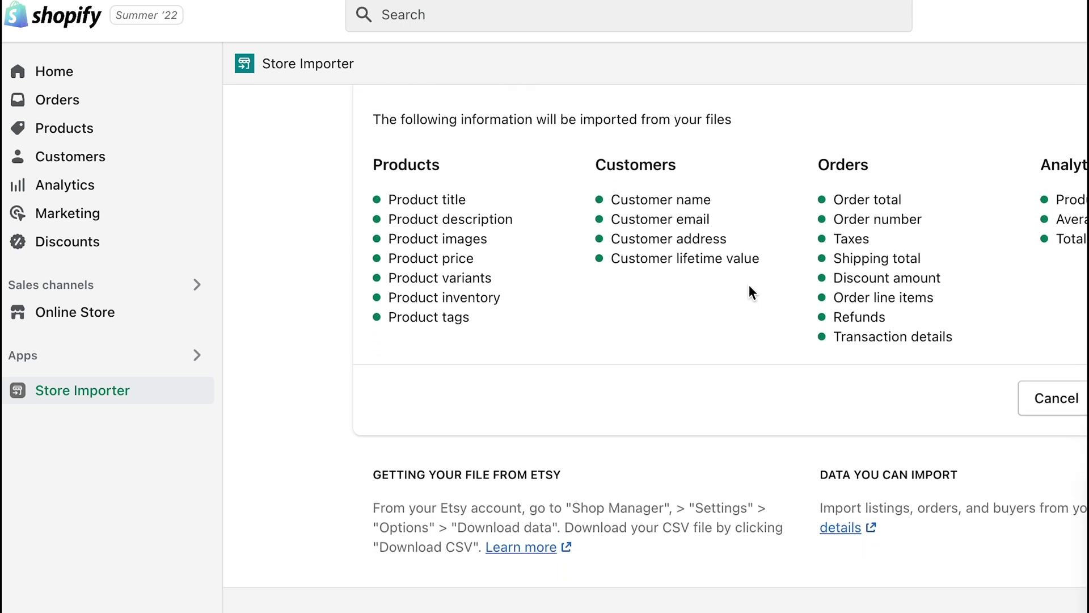
left_click(924, 341)
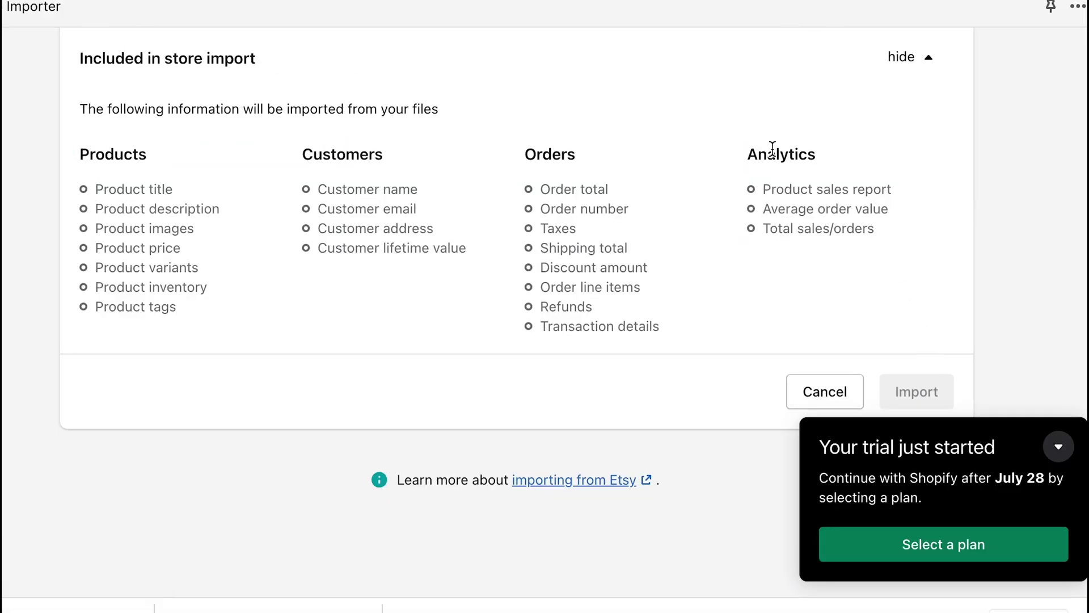
Import the Etsy products into the store with Include inventory selected
scroll(772, 149, "up", 12)
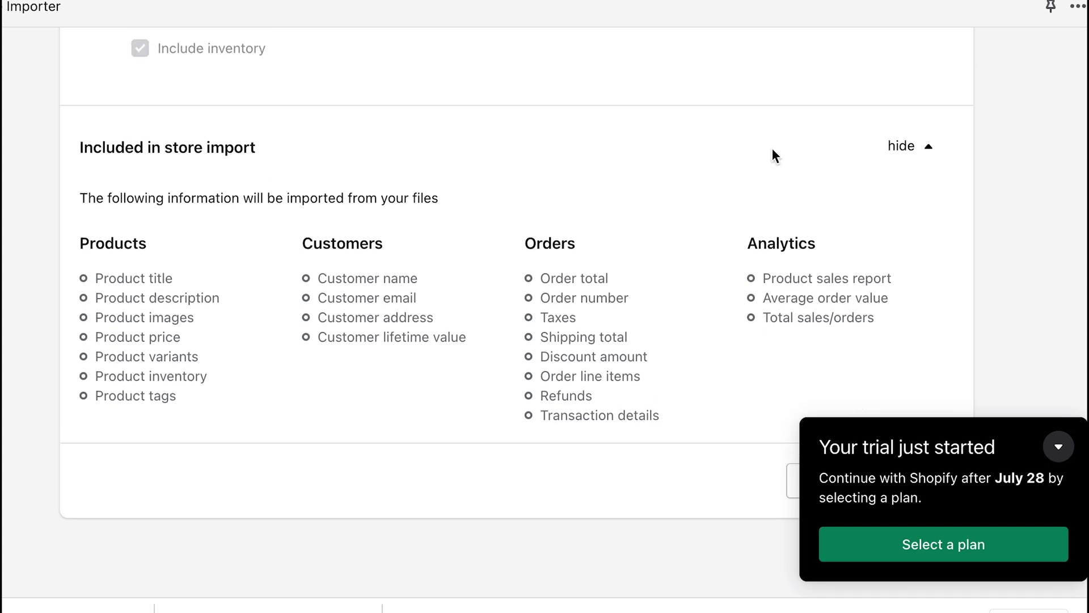
scroll(773, 153, "down", 5)
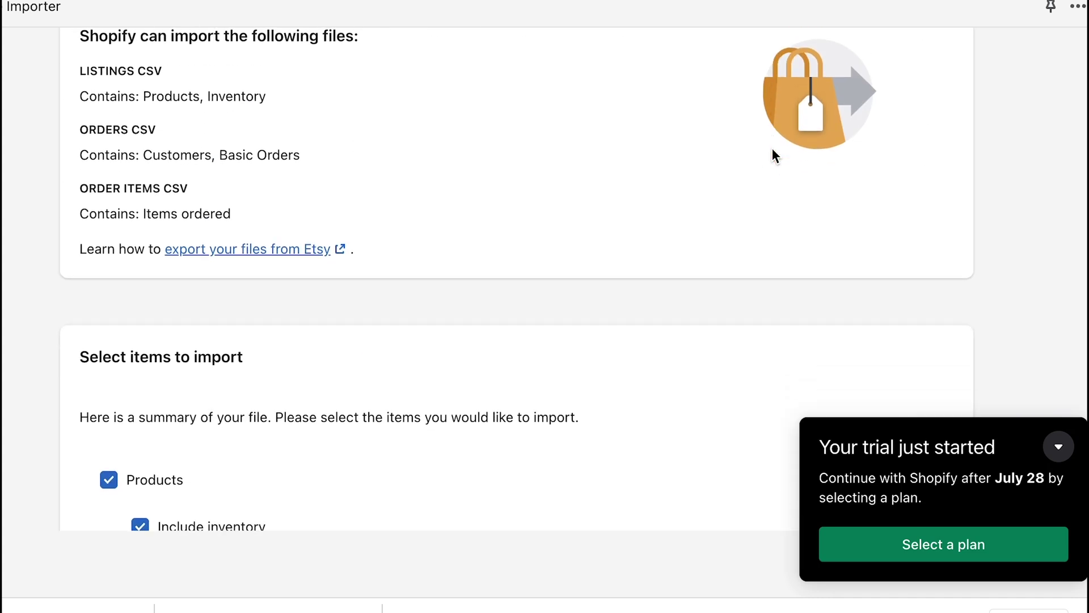
scroll(775, 155, "down", 5)
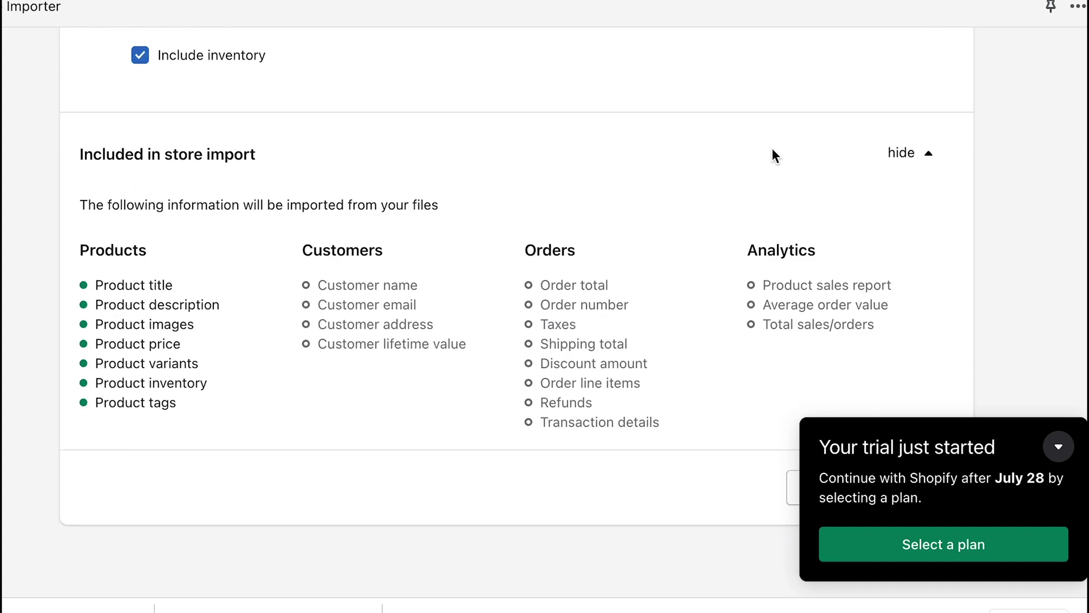
scroll(774, 153, "down", 2)
left_click(915, 412)
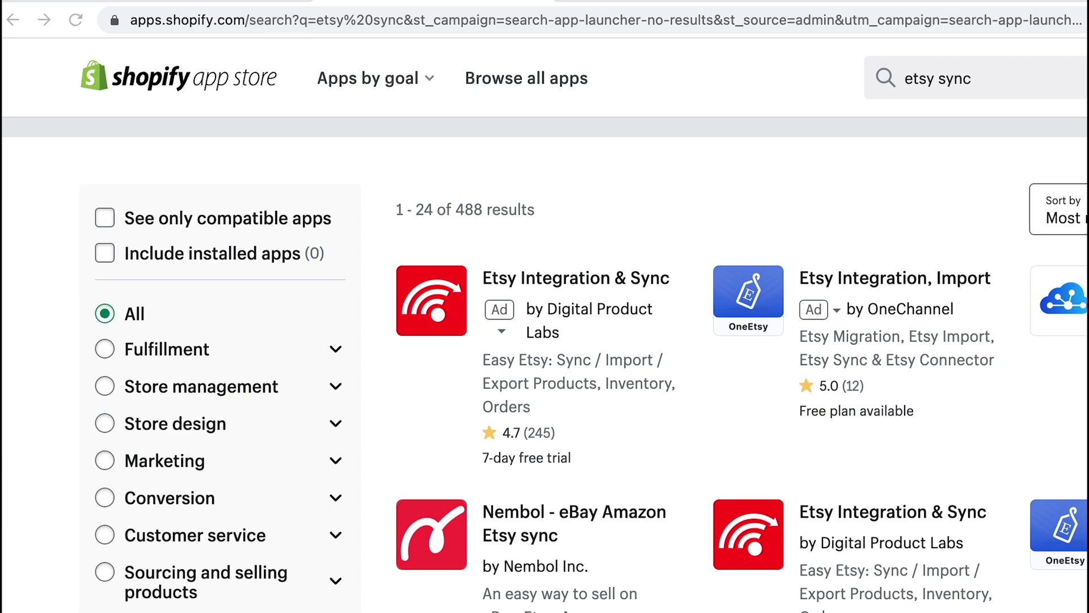
Install the Etsy Integration & Sync app by Digital Product Labs in the store and look over its pricing page
left_click(579, 282)
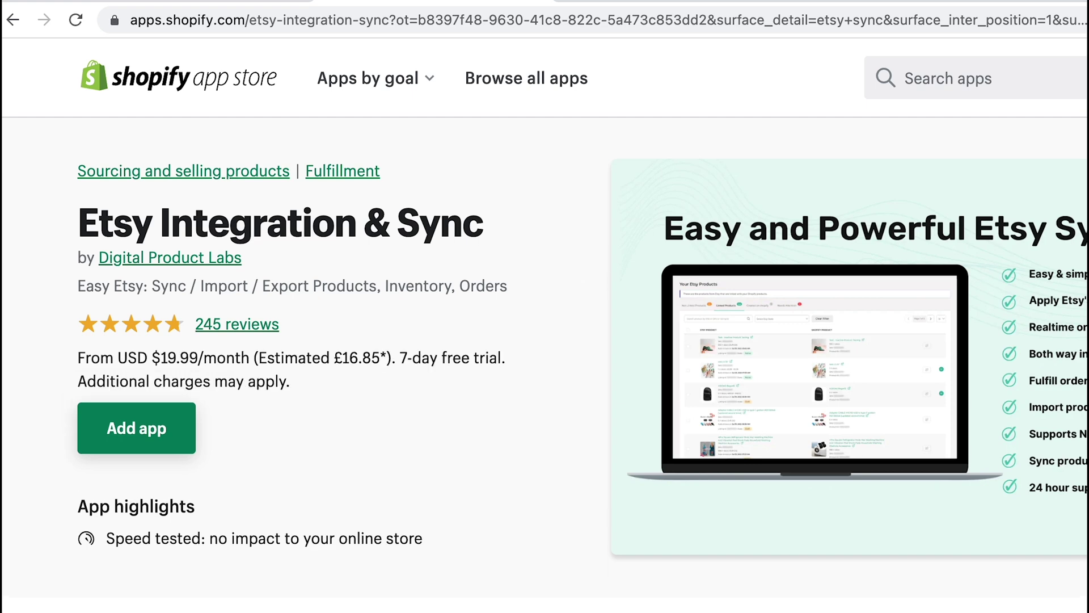
left_click(94, 428)
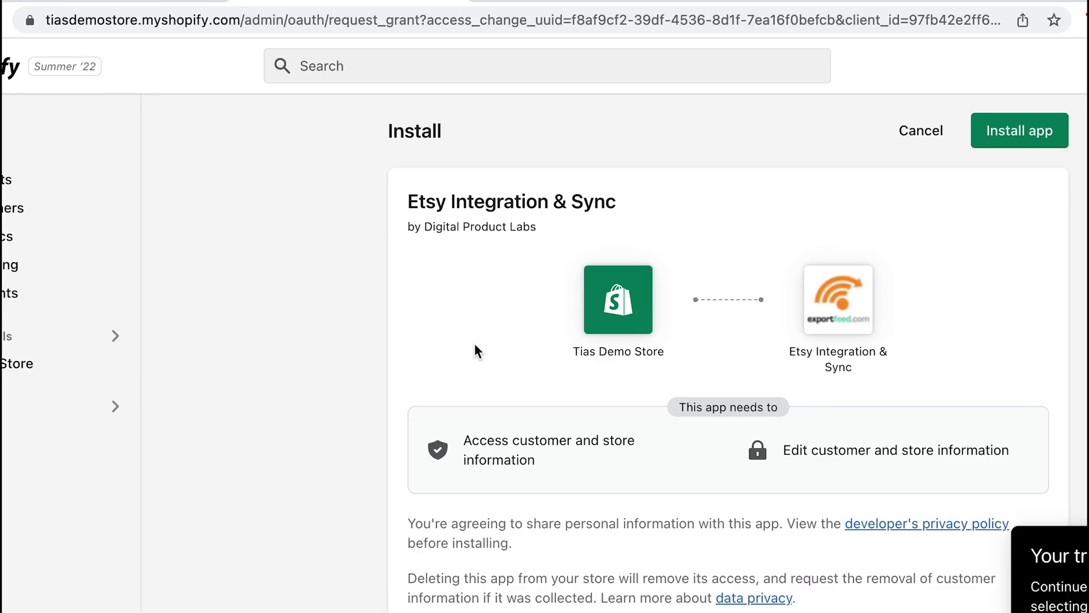
left_click(1031, 143)
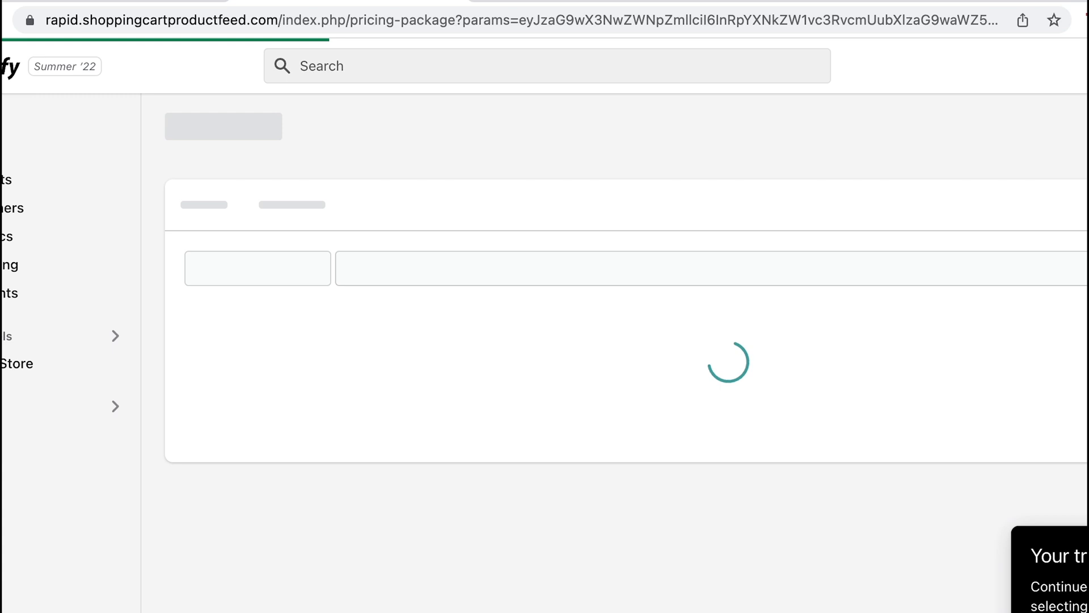
scroll(544, 321, "down", 5)
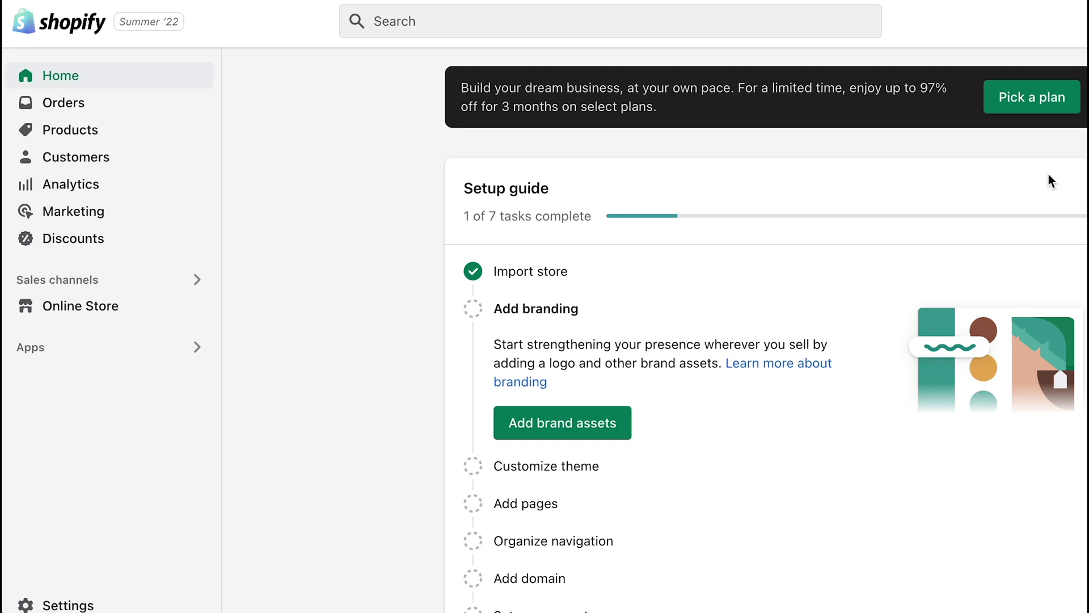
Review the monthly Shopify plans and open the online store's password protection settings
left_click(1013, 98)
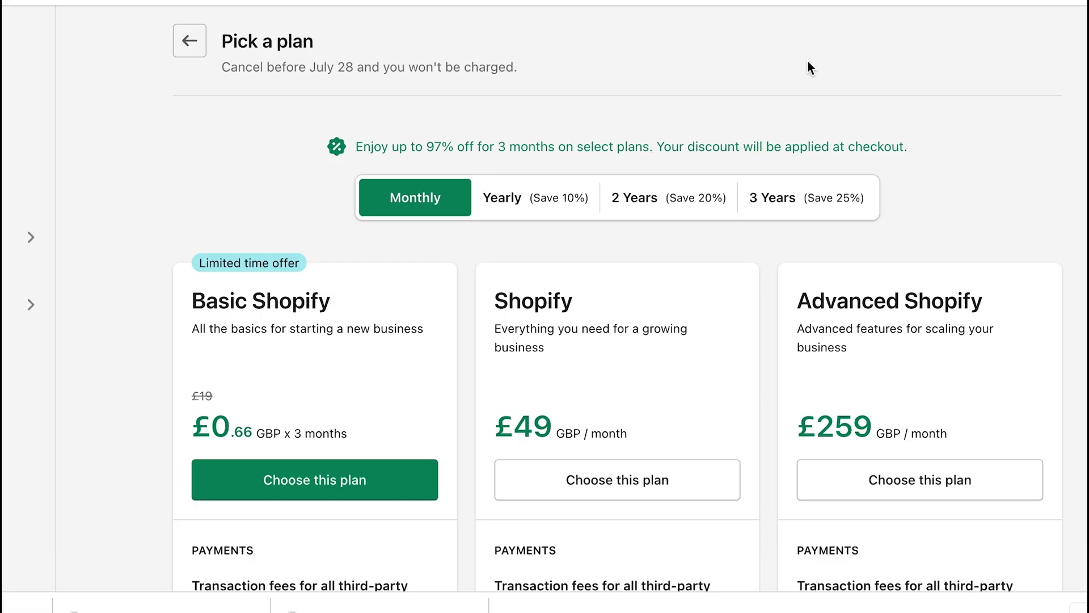
scroll(694, 208, "down", 5)
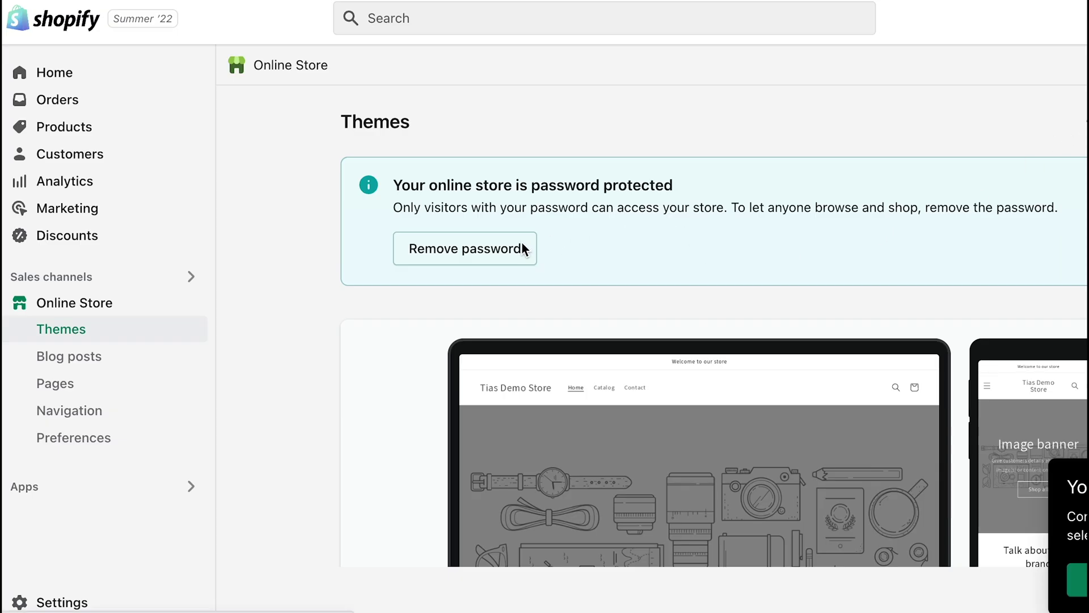
left_click(498, 255)
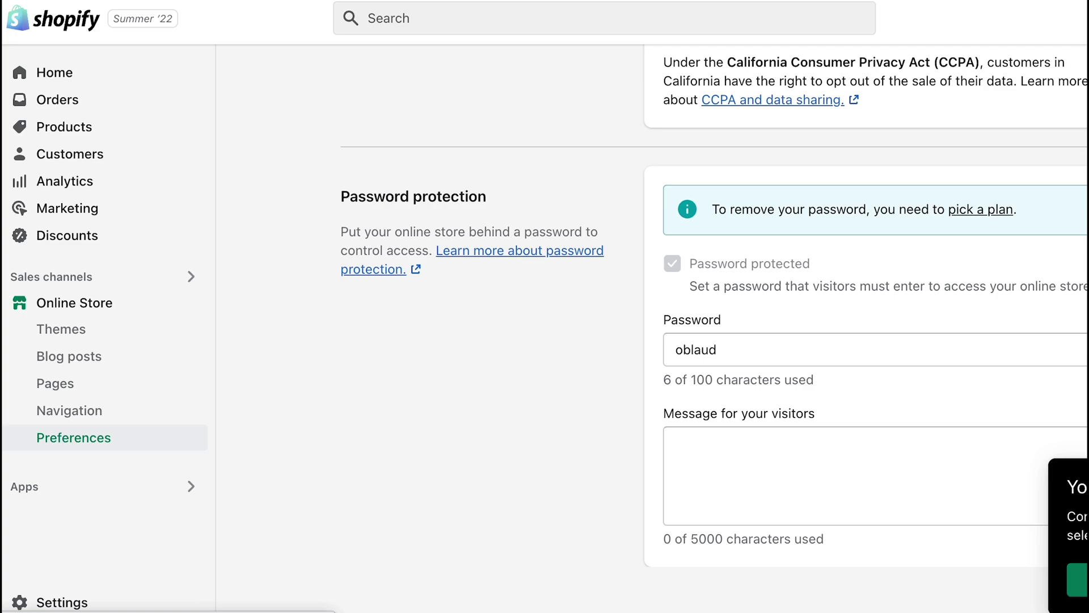
left_click(22, 601)
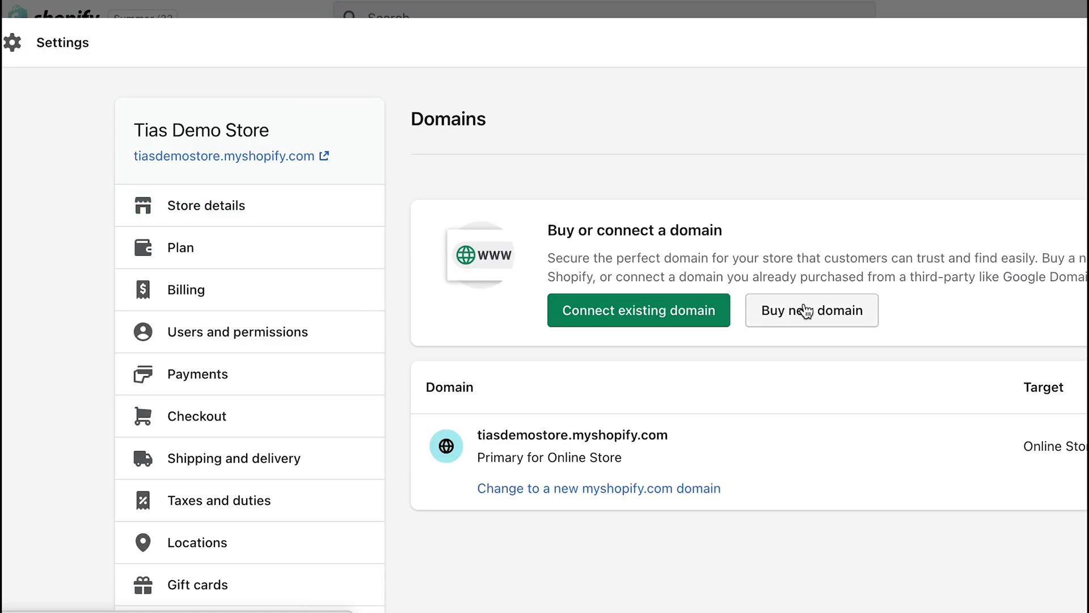
left_click(805, 312)
type("www.tiasdemostore.com")
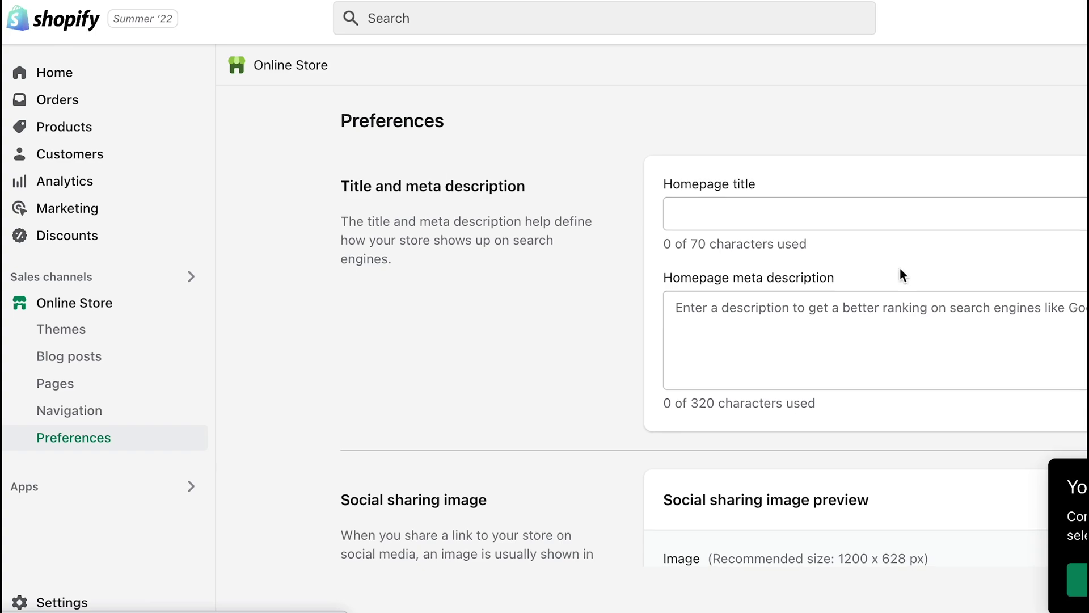
Review the online store preferences, including title and meta description, Google Analytics, password protection and spam protection
scroll(900, 267, "down", 5)
scroll(900, 268, "down", 20)
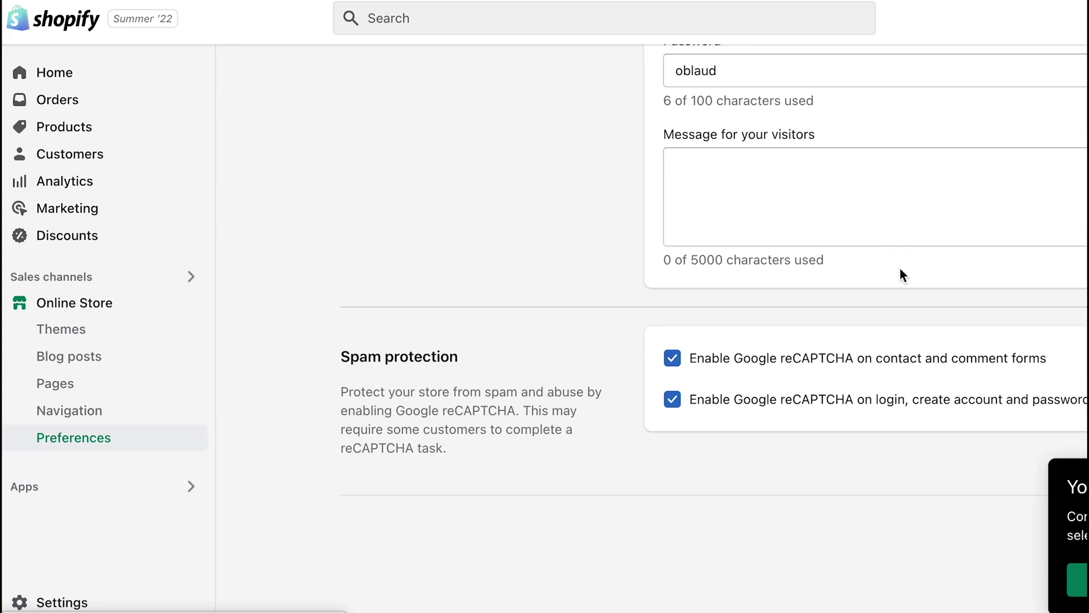
scroll(900, 269, "up", 15)
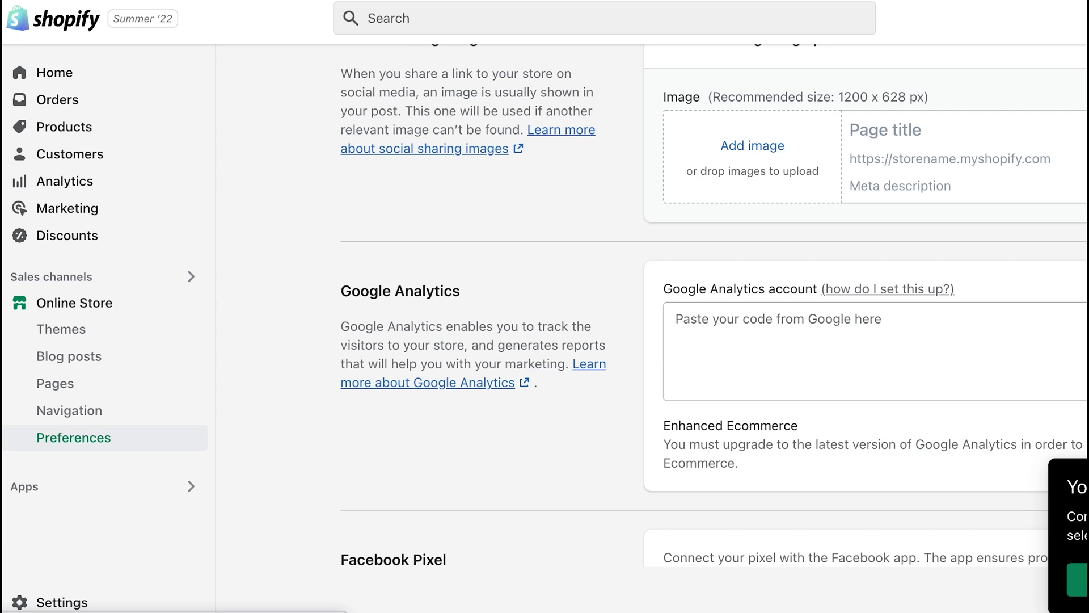
Start a new store page titled Shipping and read through the shipping policy template on Shopify's blog
left_click(85, 390)
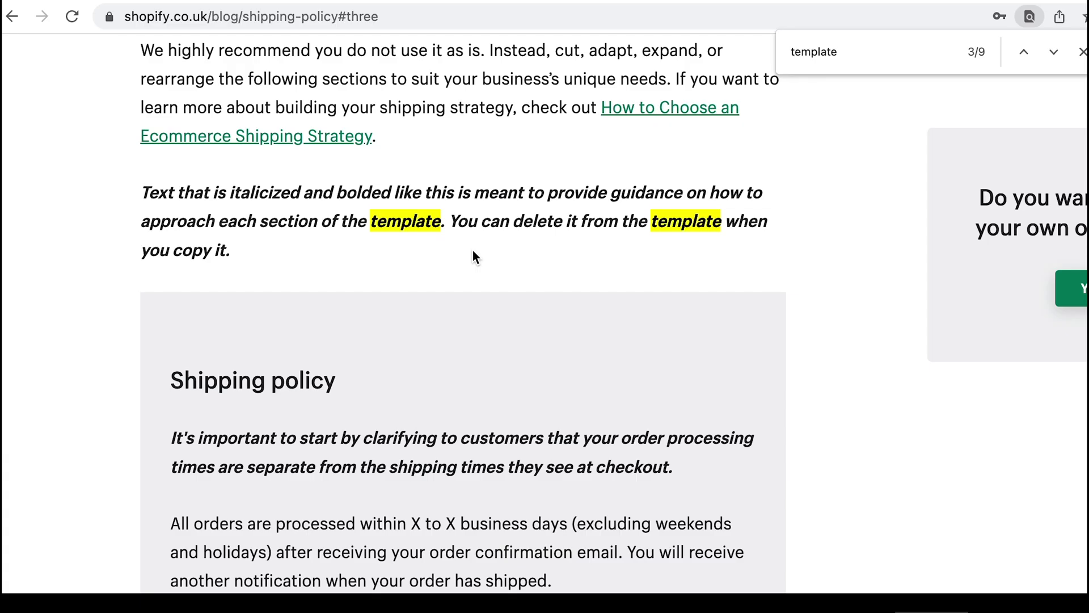
scroll(473, 251, "down", 15)
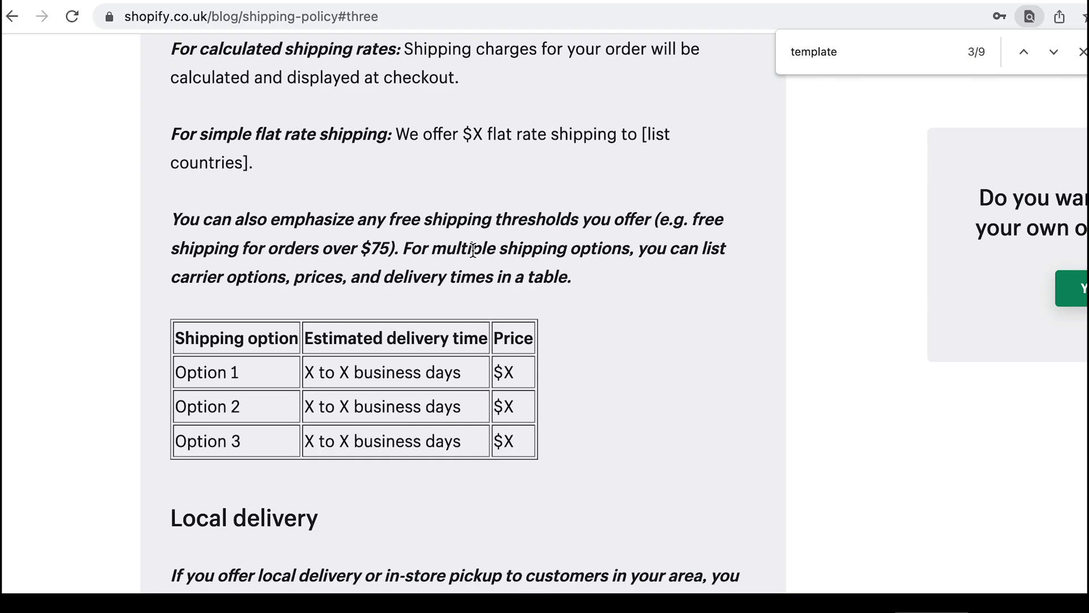
scroll(473, 252, "down", 8)
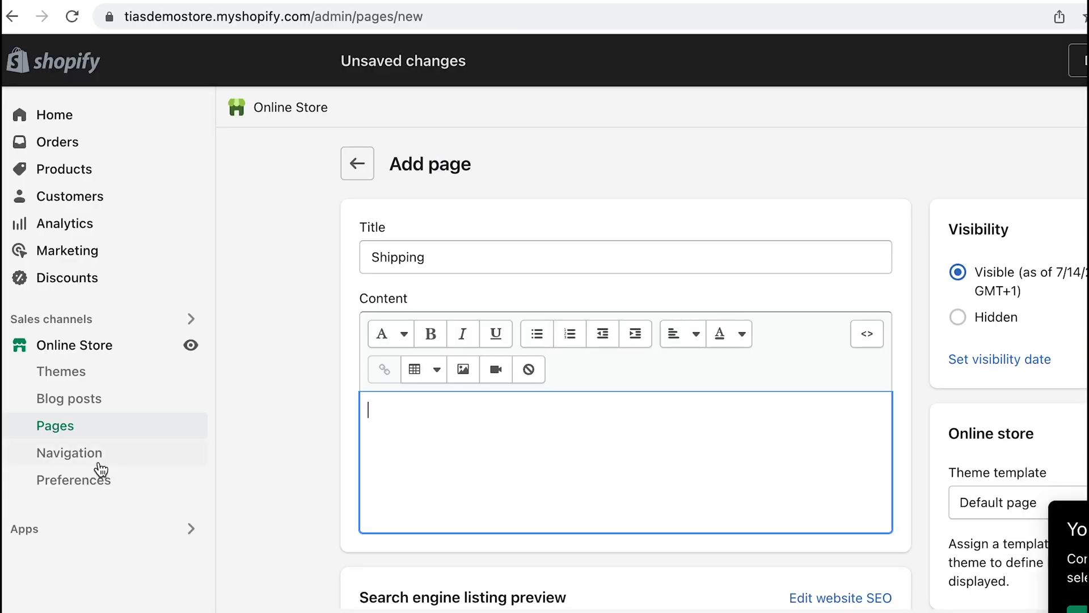
Look through the store's navigation menus and start adding an item to the Main menu
left_click(96, 455)
left_click(928, 414)
scroll(928, 414, "down", 3)
left_click(709, 243)
left_click(352, 153)
left_click(714, 291)
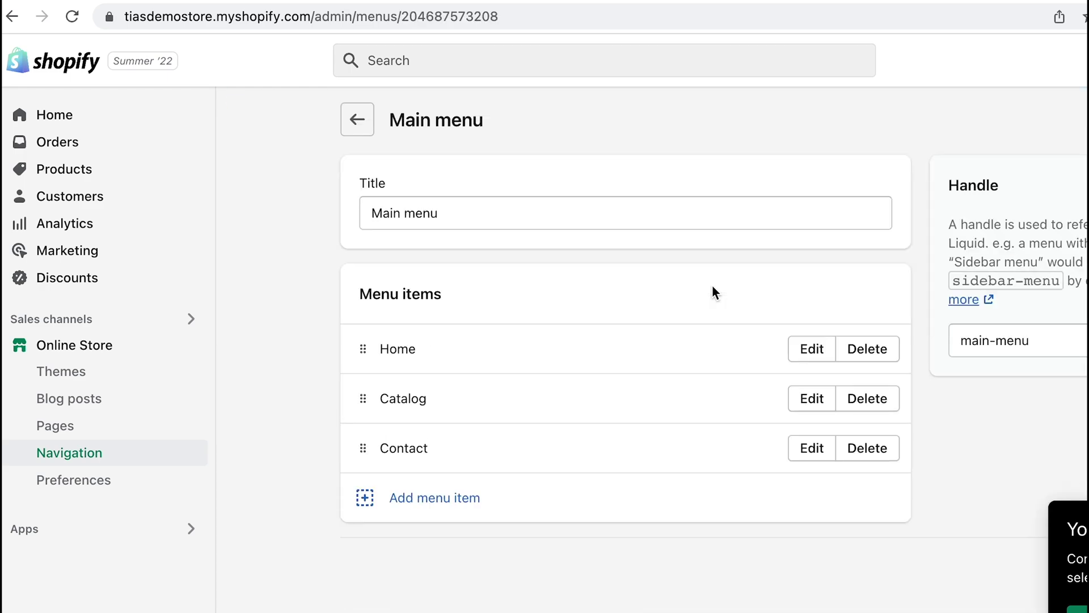
left_click(446, 510)
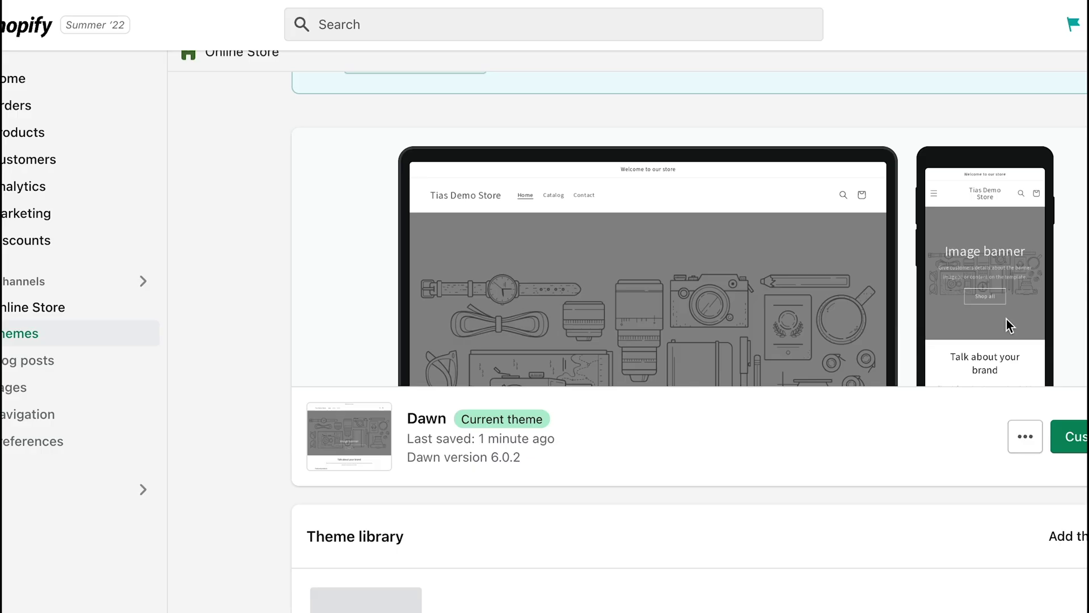
Open the Dawn theme's code, search its files for "footer" and open footer.liquid
scroll(1006, 319, "down", 3)
left_click(1025, 278)
left_click(998, 496)
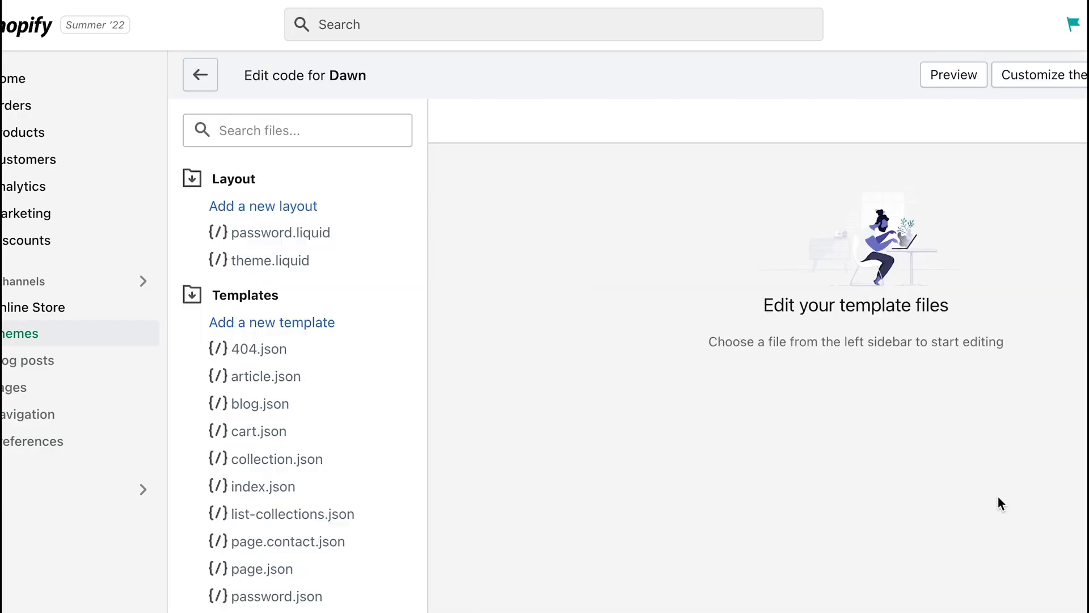
left_click(308, 116)
type("footer")
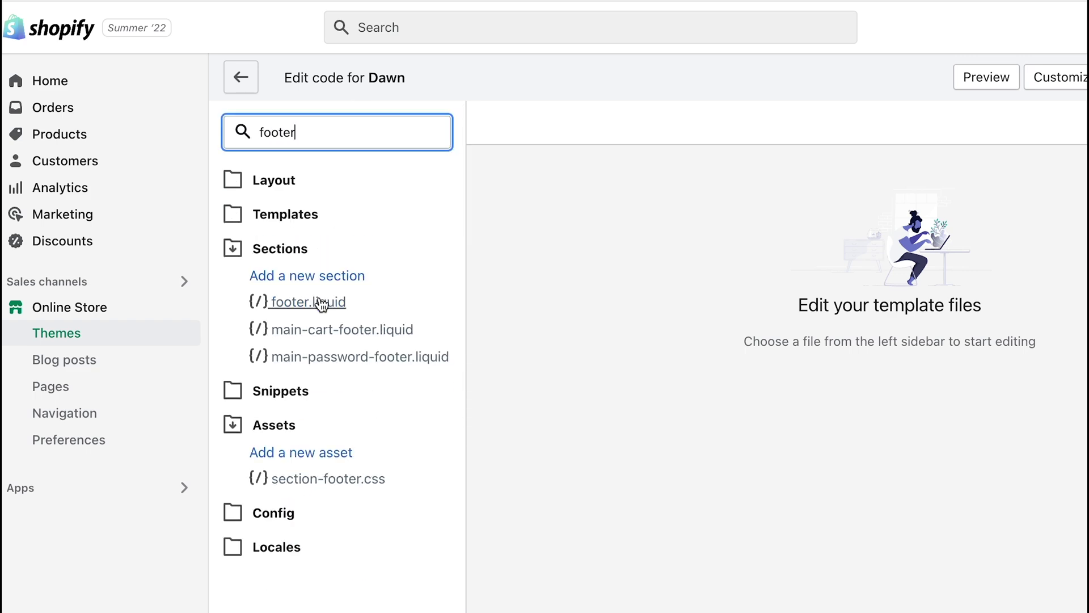
left_click(332, 304)
Find "powered" in footer.liquid and delete the copyright line containing powered_by_link
scroll(900, 324, "down", 15)
scroll(936, 323, "down", 20)
key("ctrl+f")
type("powered")
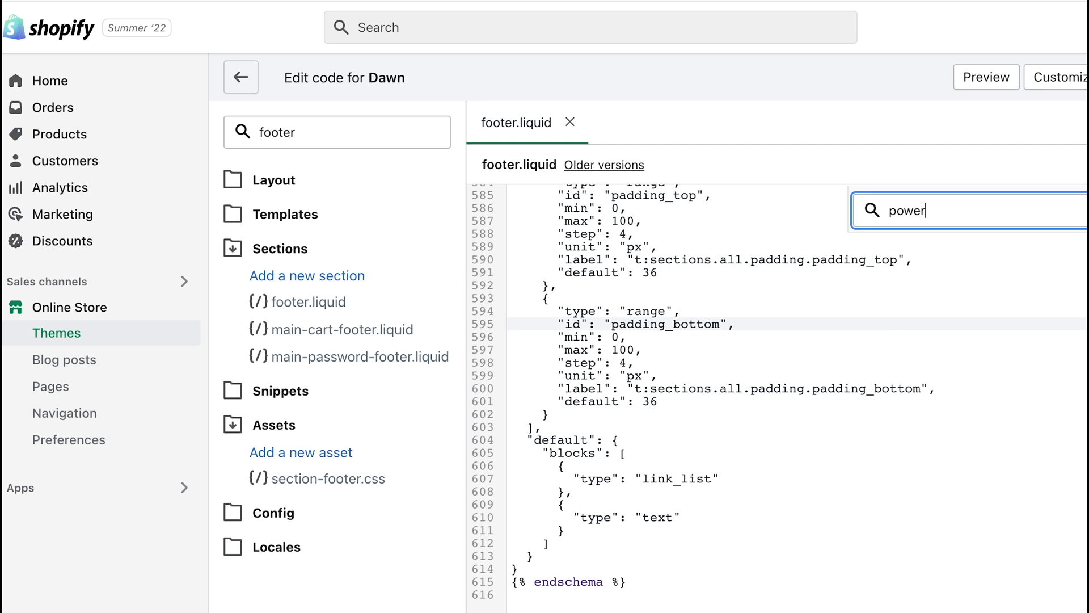
left_click_drag(512, 433, 1033, 433)
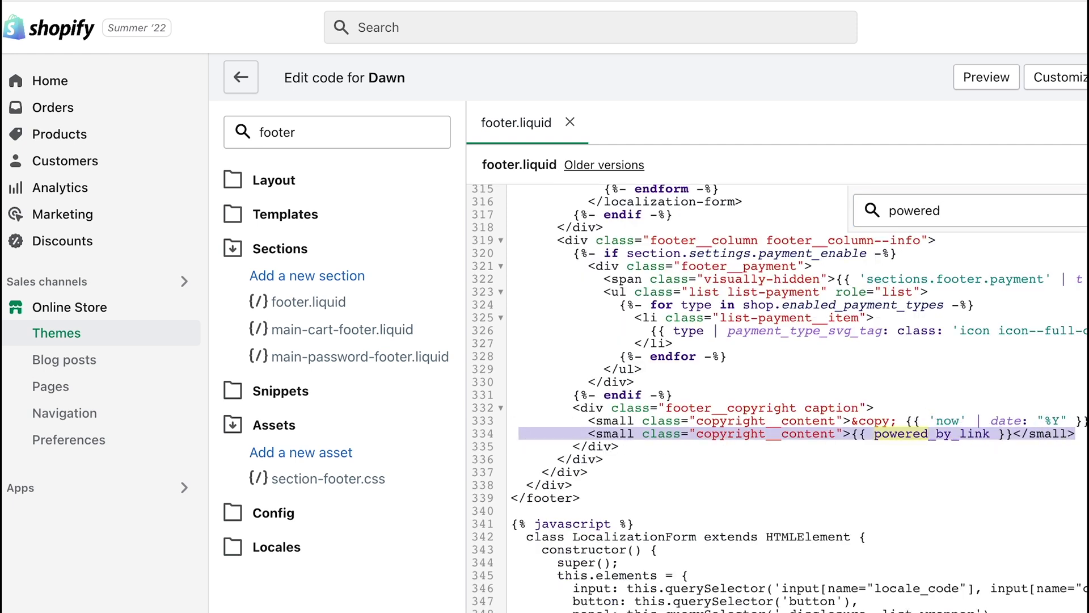
key("BackSpace")
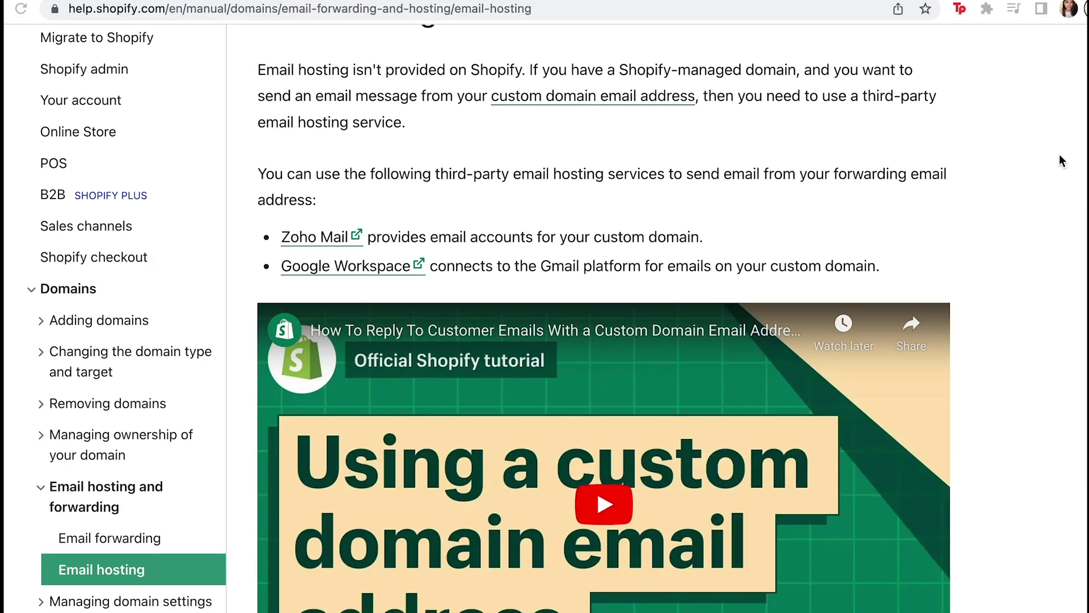
Read the third-party email hosting options for a custom domain on Shopify's Email hosting help page
scroll(1060, 155, "down", 1)
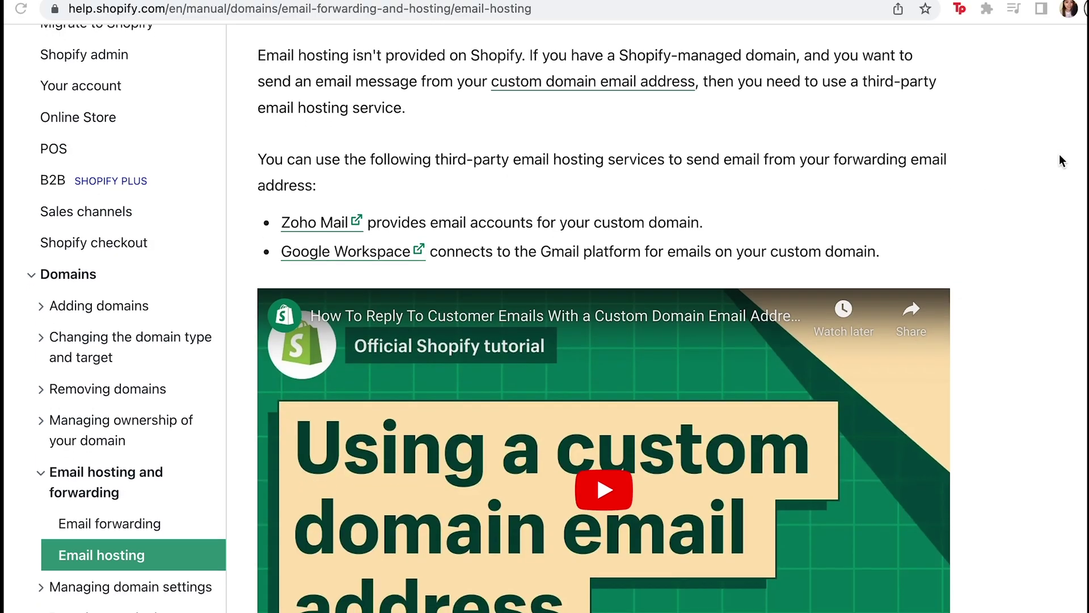
scroll(1059, 155, "down", 1)
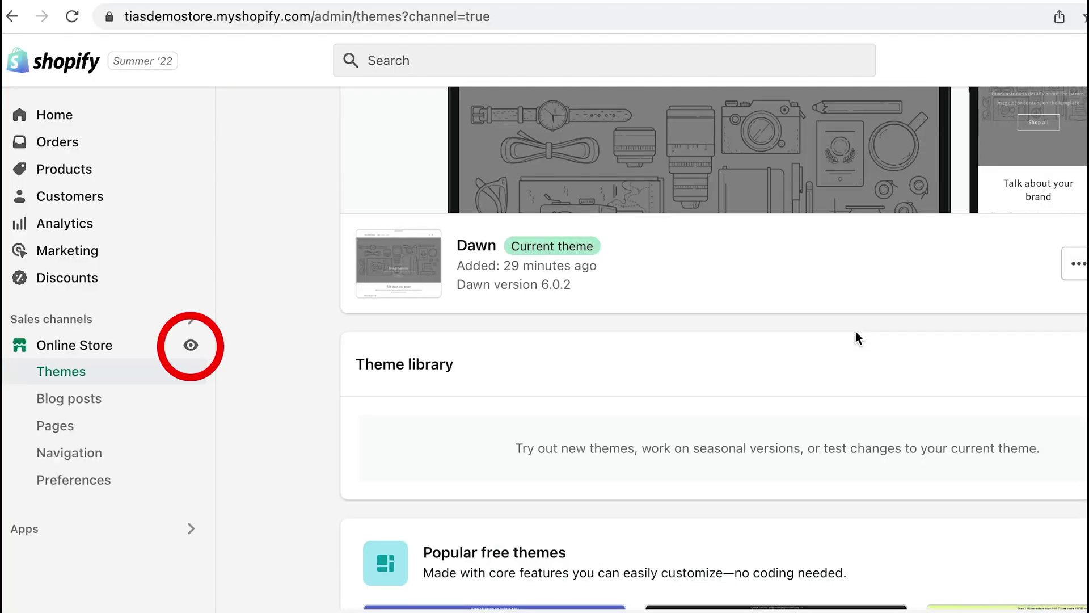
Browse the popular free themes in the store admin and the theme collections and industries in the Shopify Theme Store
scroll(855, 335, "down", 10)
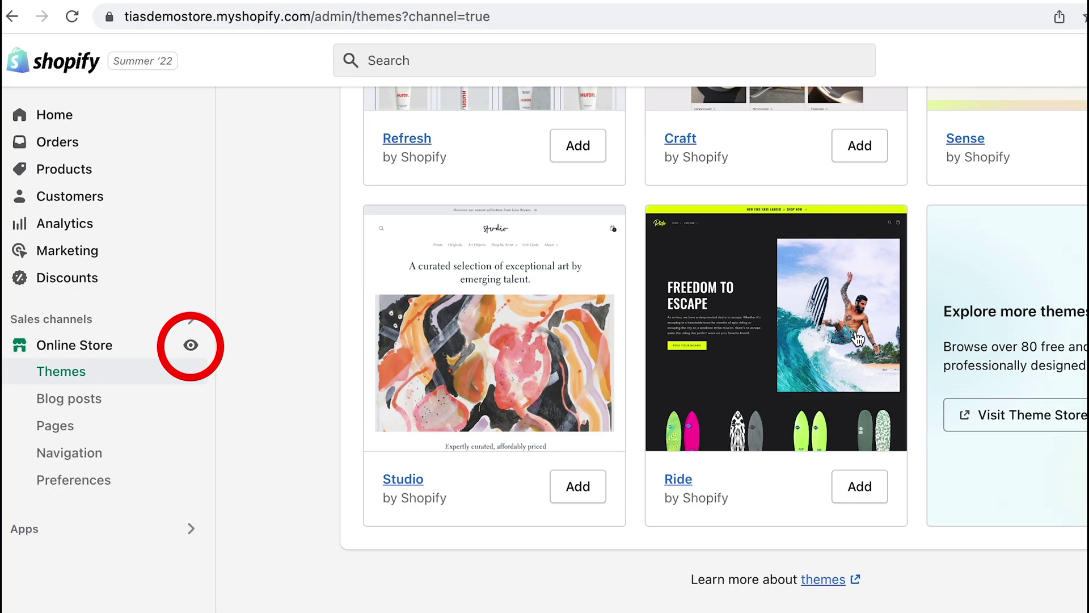
scroll(858, 338, "up", 15)
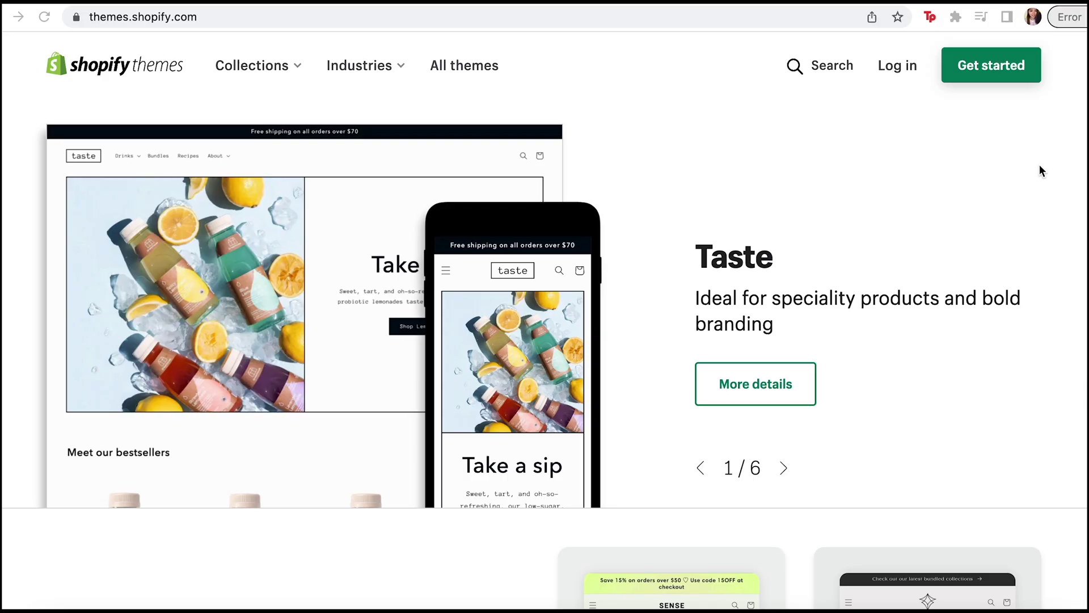
scroll(1039, 164, "down", 2)
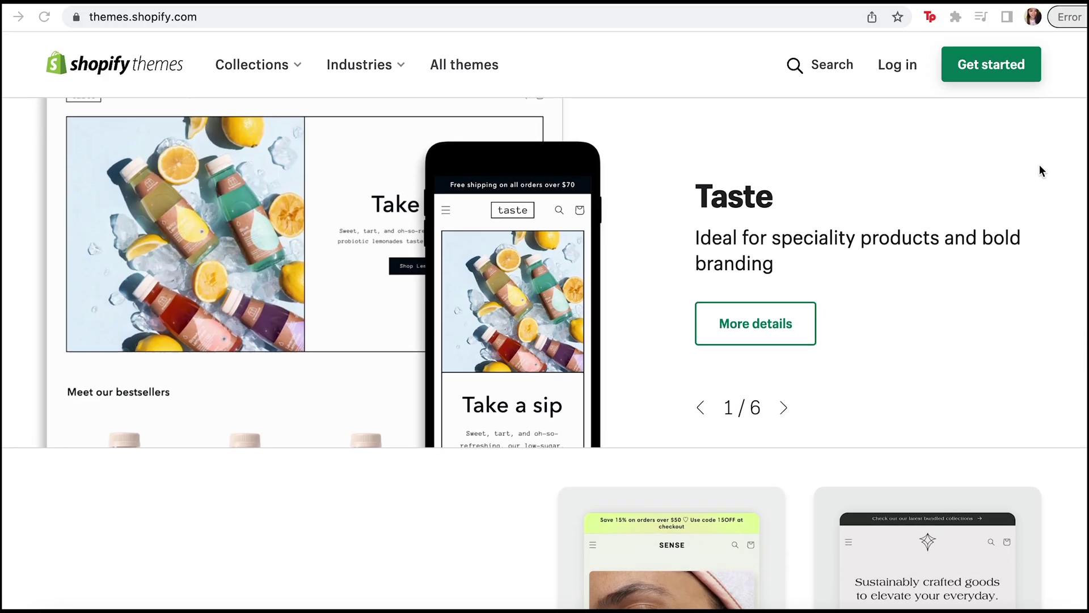
scroll(1040, 166, "down", 4)
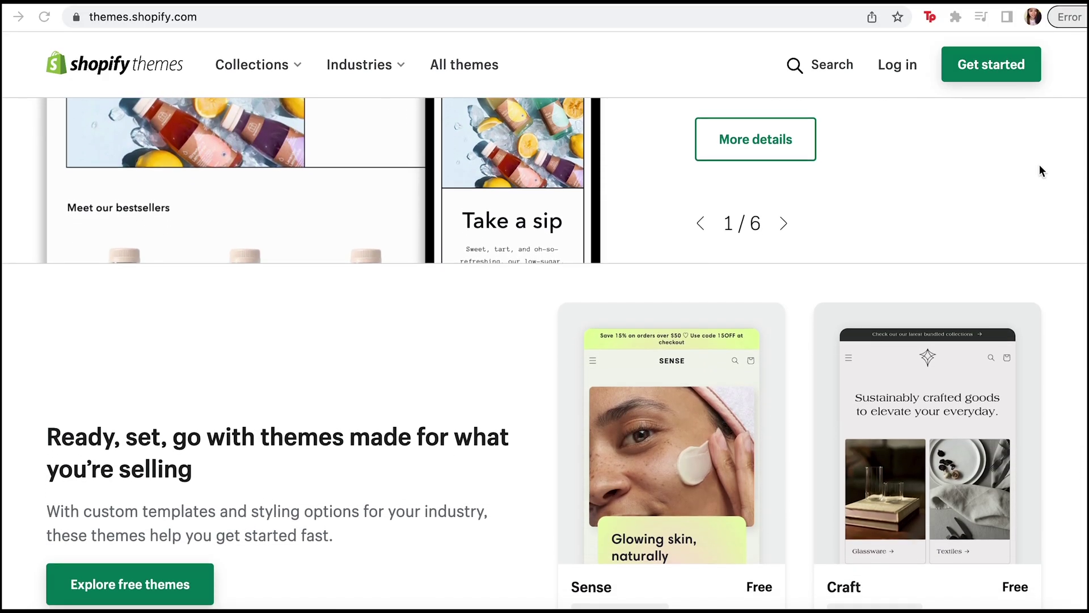
scroll(1040, 166, "down", 4)
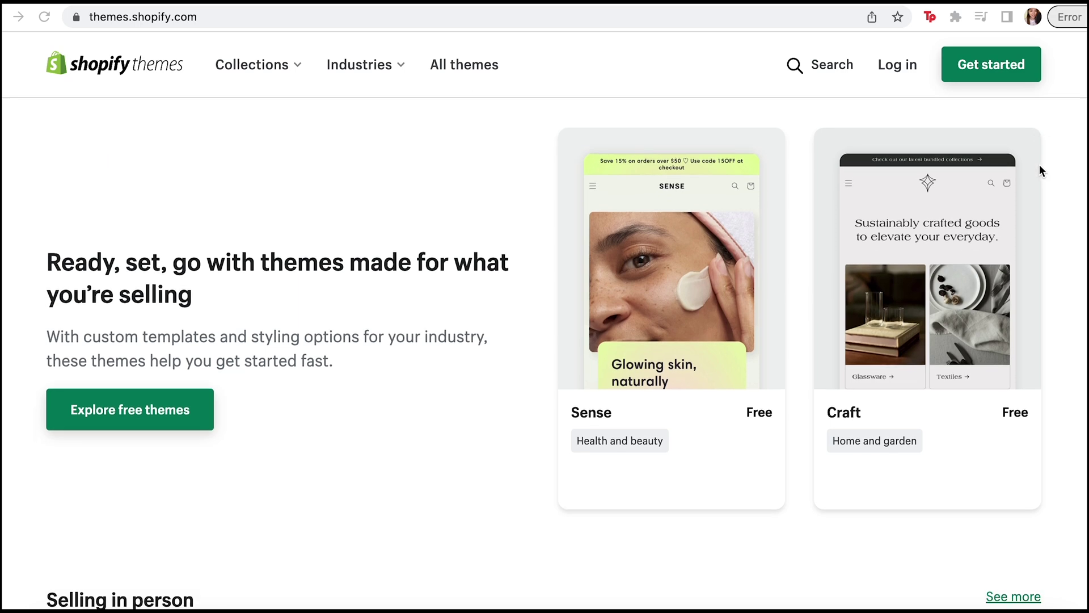
scroll(1039, 165, "down", 4)
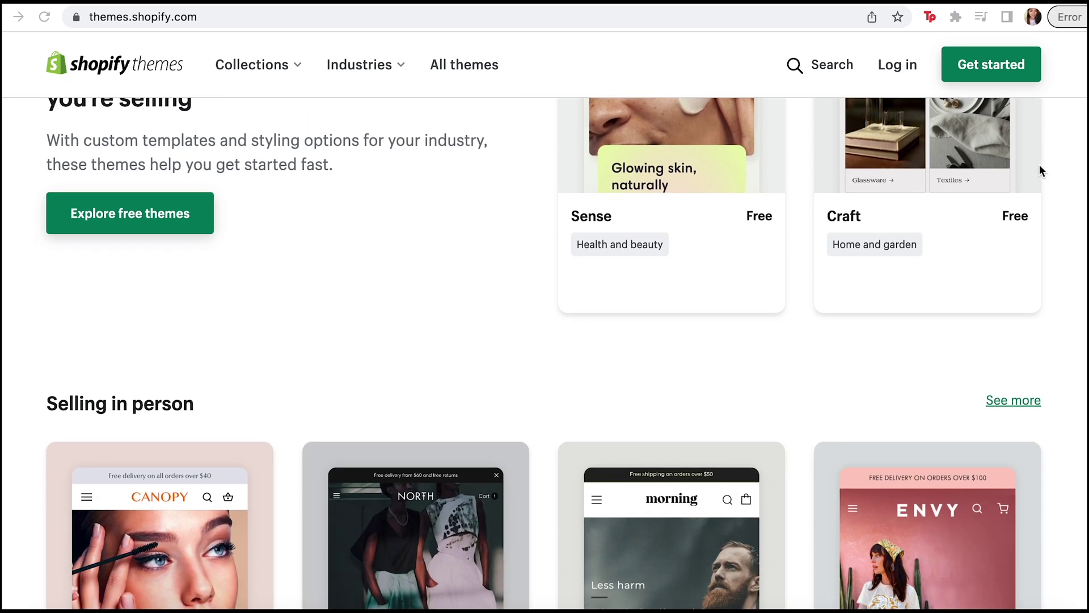
scroll(1040, 169, "down", 4)
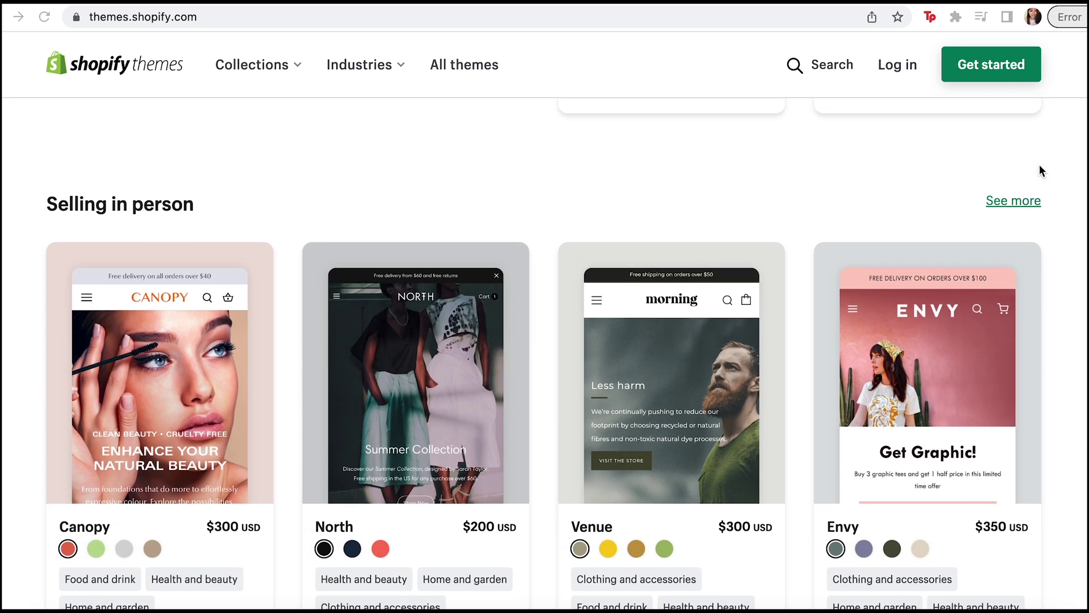
scroll(1040, 166, "down", 3)
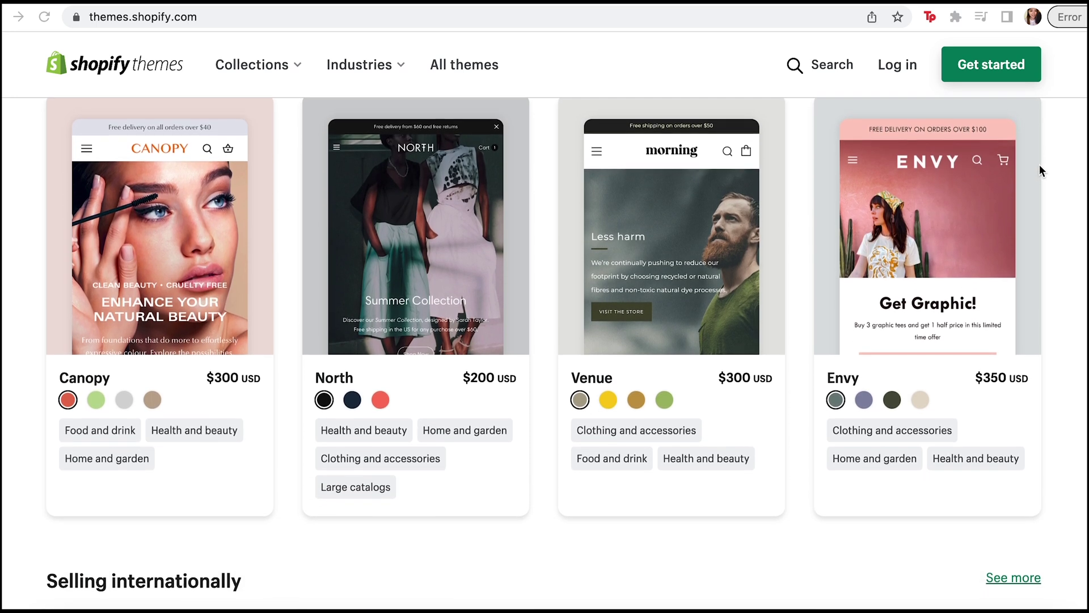
scroll(1040, 166, "down", 3)
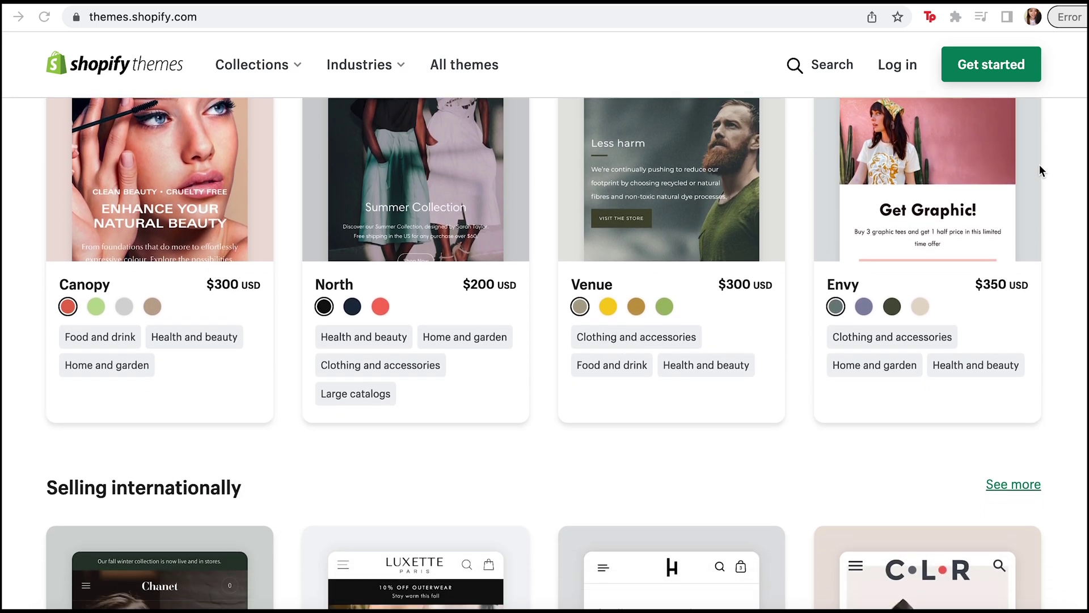
scroll(1041, 169, "down", 4)
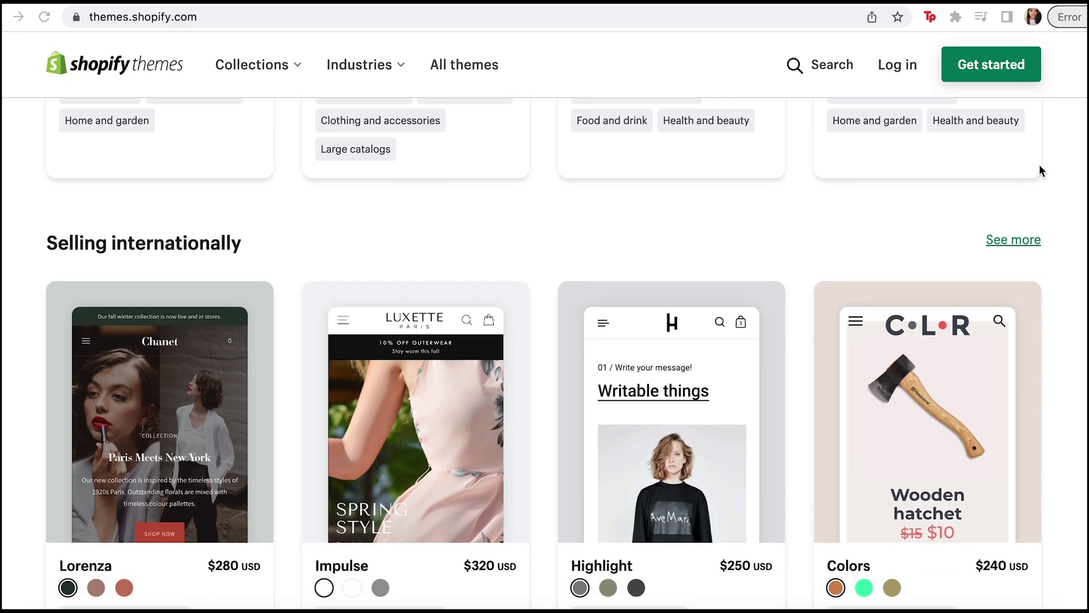
scroll(1040, 170, "down", 5)
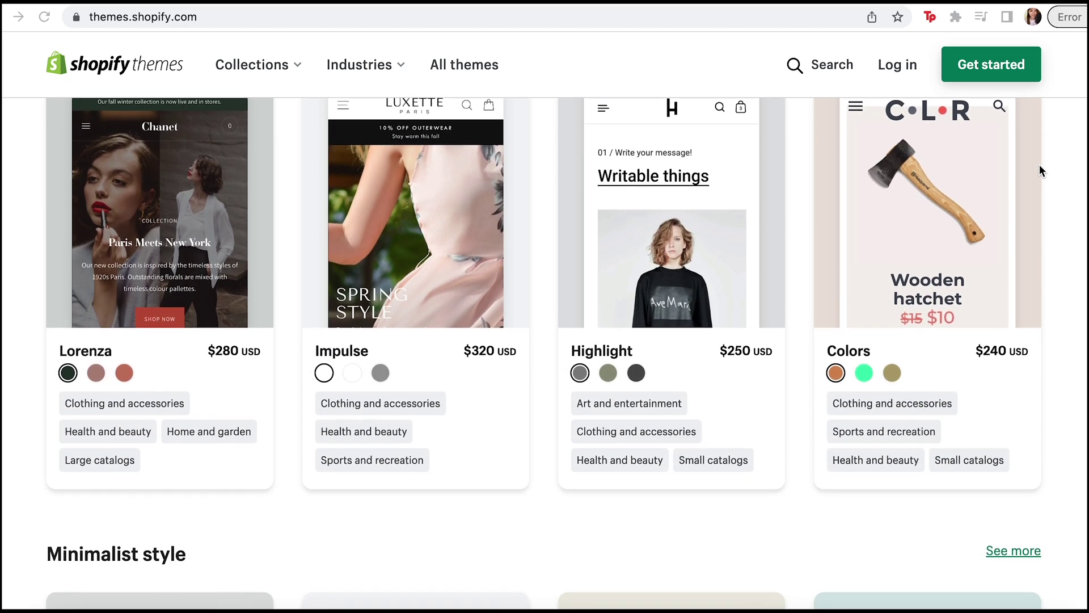
scroll(1039, 165, "down", 4)
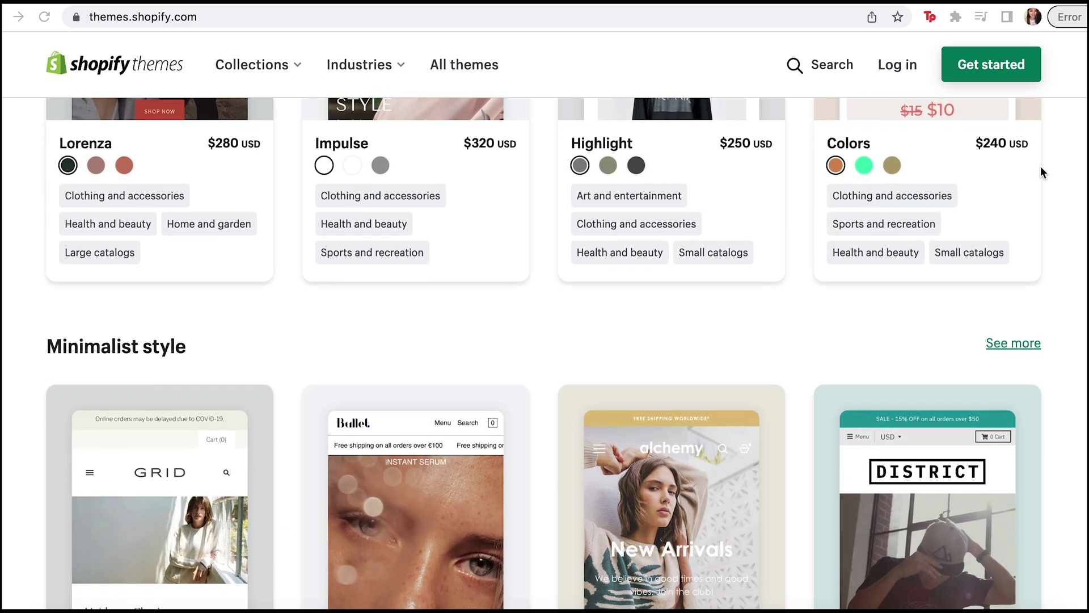
scroll(1040, 170, "down", 5)
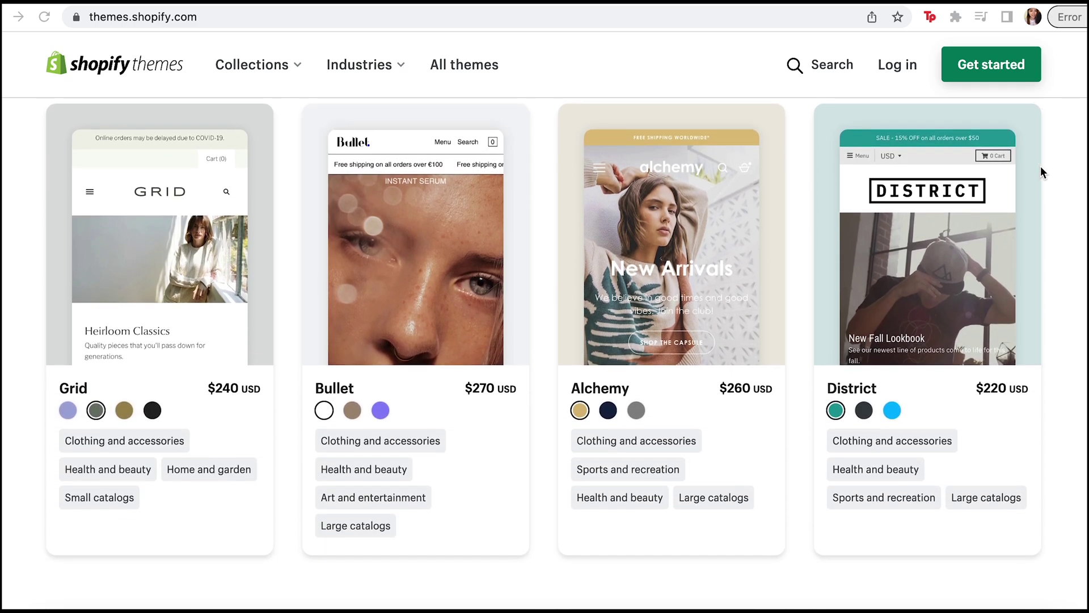
scroll(1040, 170, "down", 3)
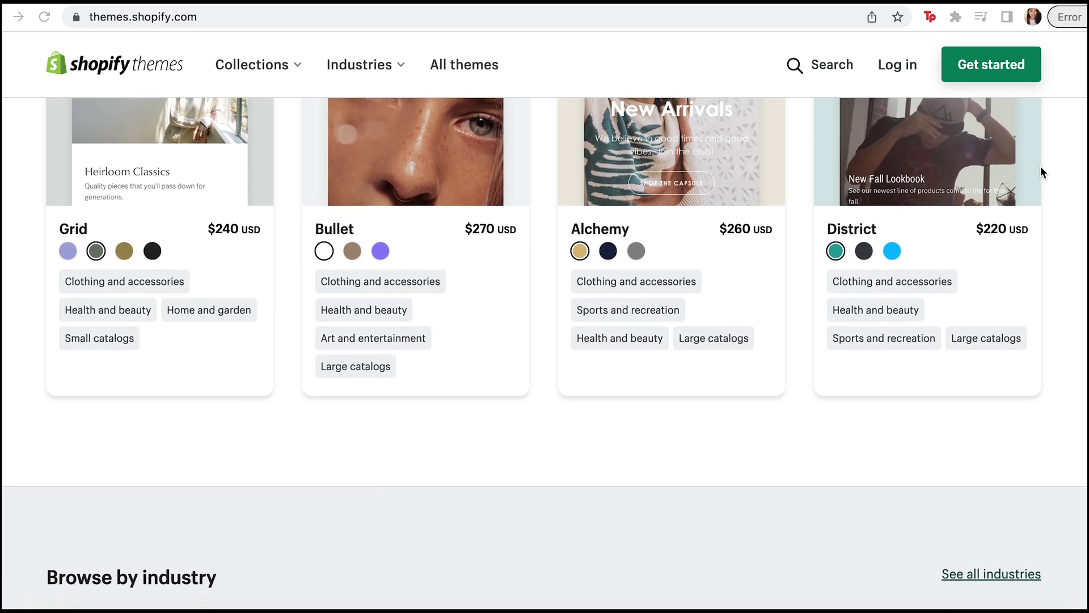
scroll(1040, 170, "down", 6)
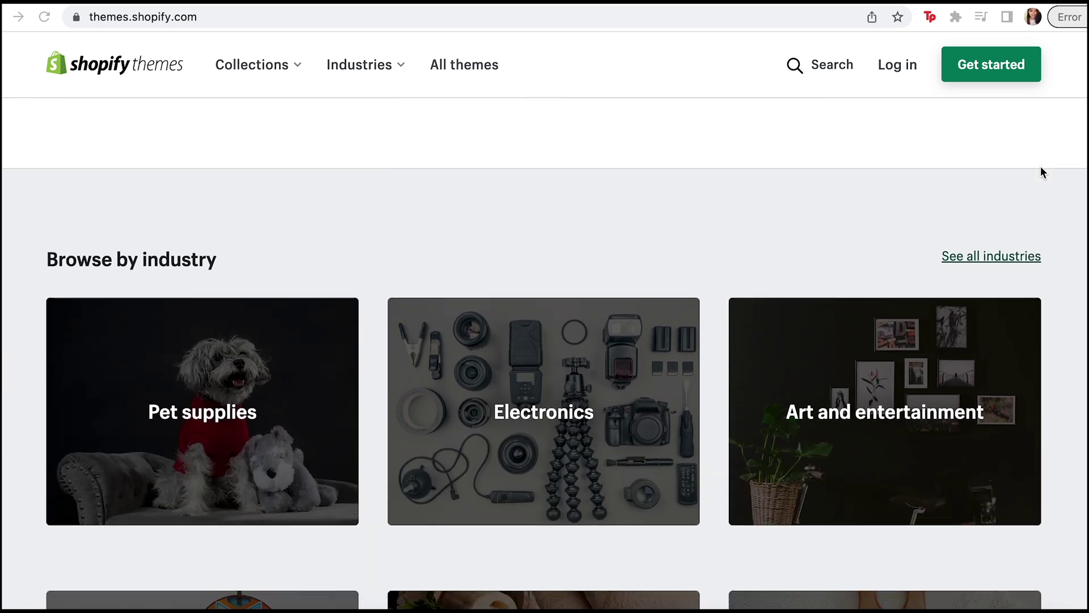